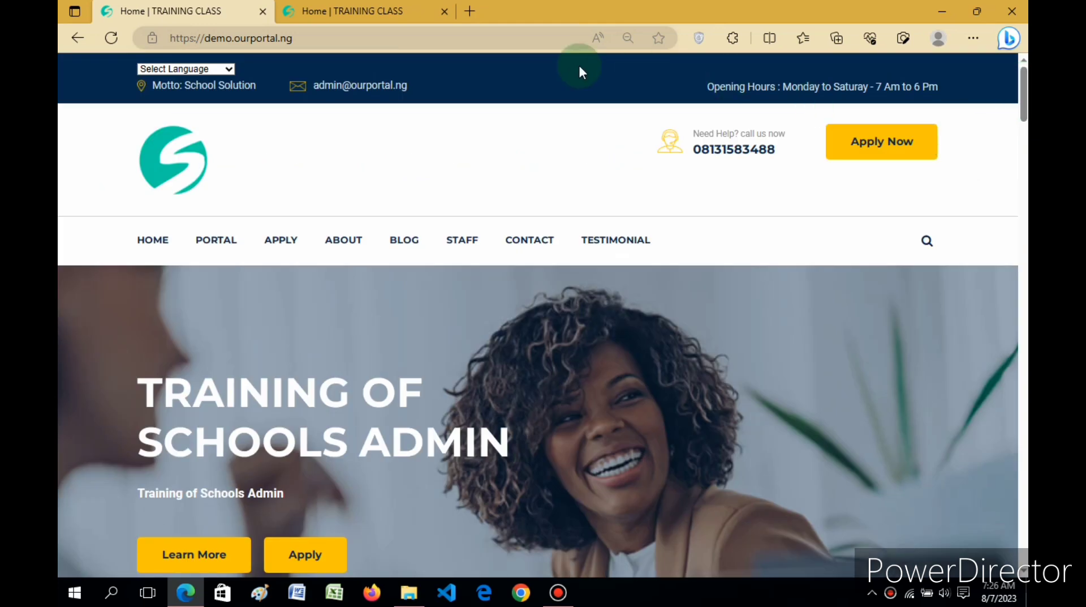
pyautogui.click(457, 38)
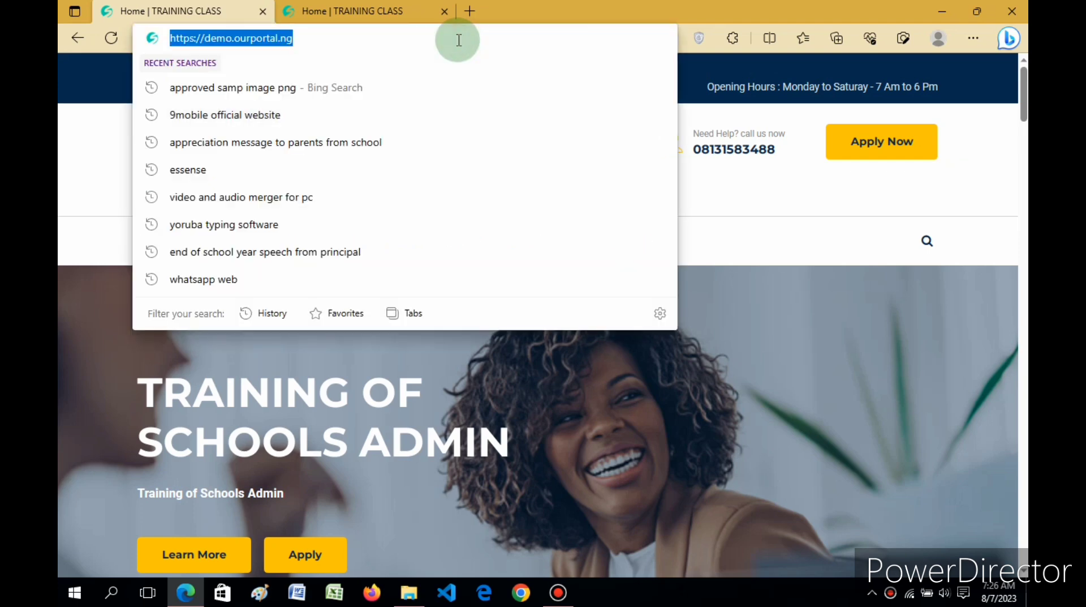
pyautogui.click(459, 40)
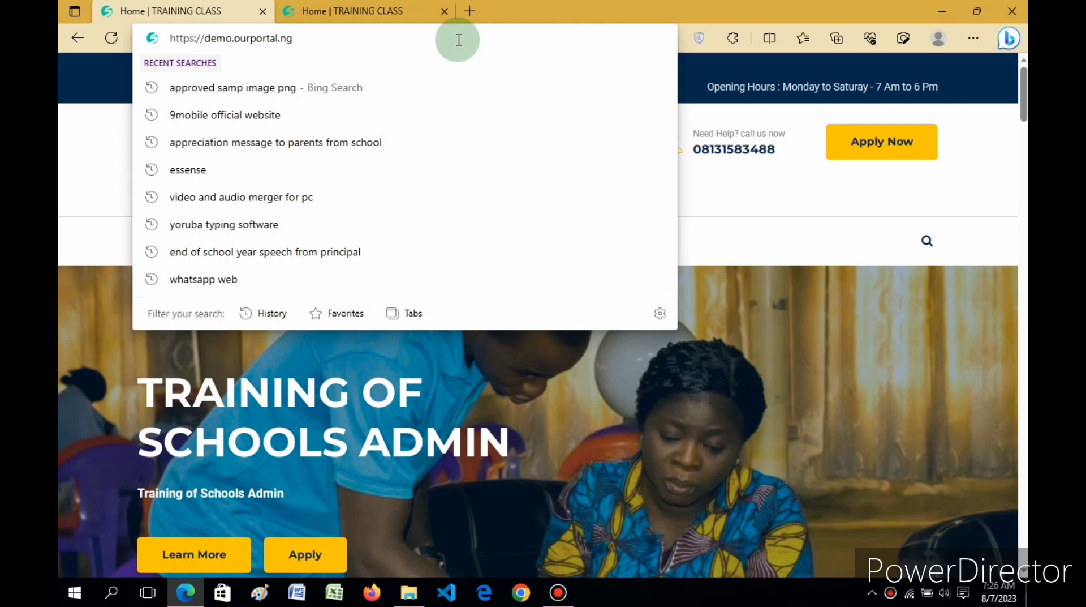
pyautogui.write('/')
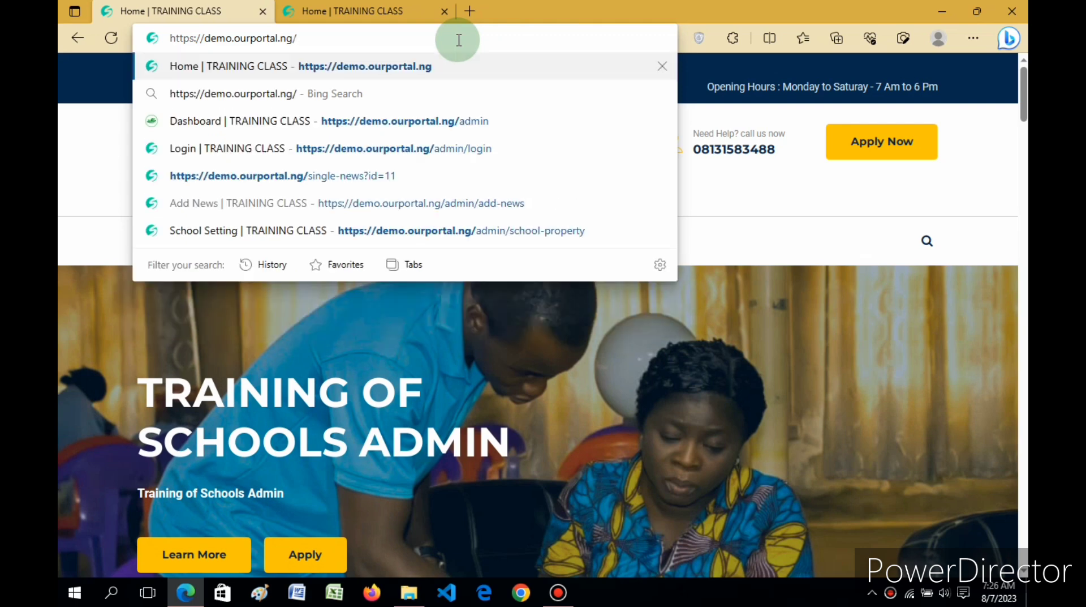
pyautogui.write('admin')
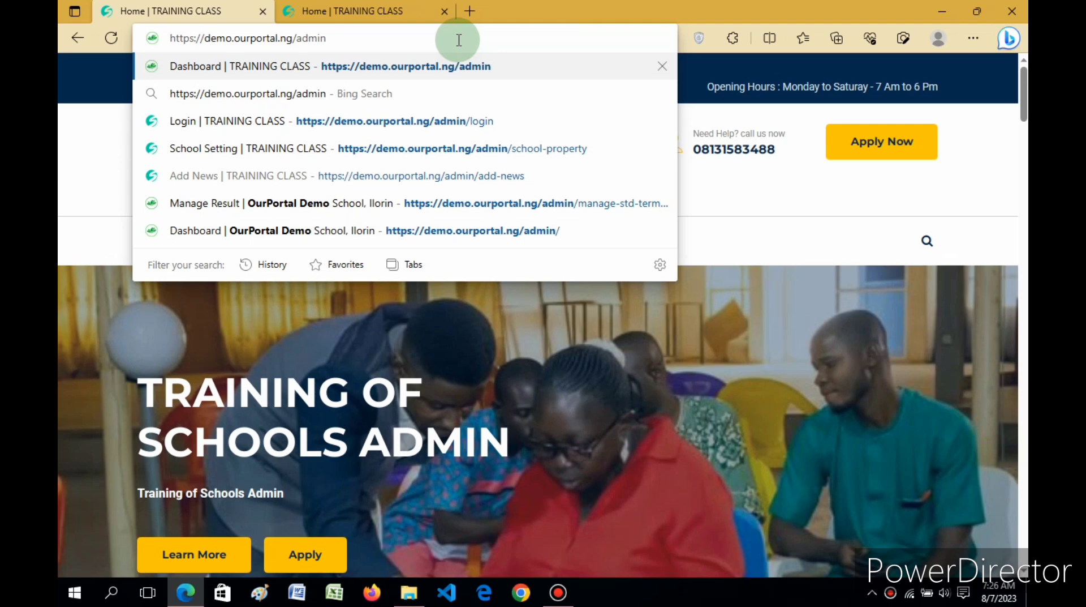
pyautogui.press('Return')
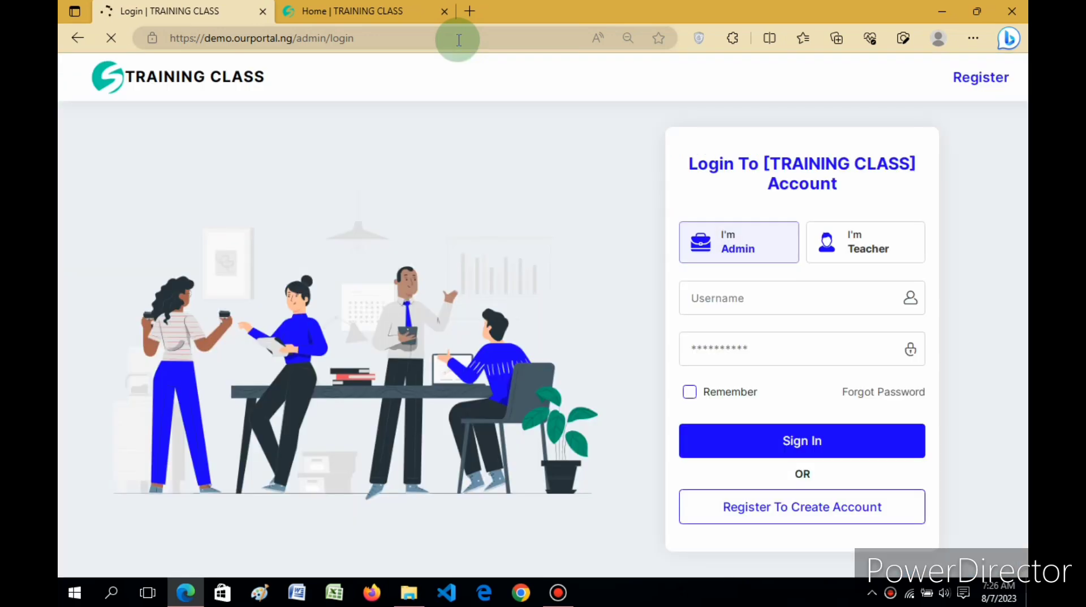
# Step: Fill in the saved admin username and password, turn on the Remember option and sign in
pyautogui.click(789, 300)
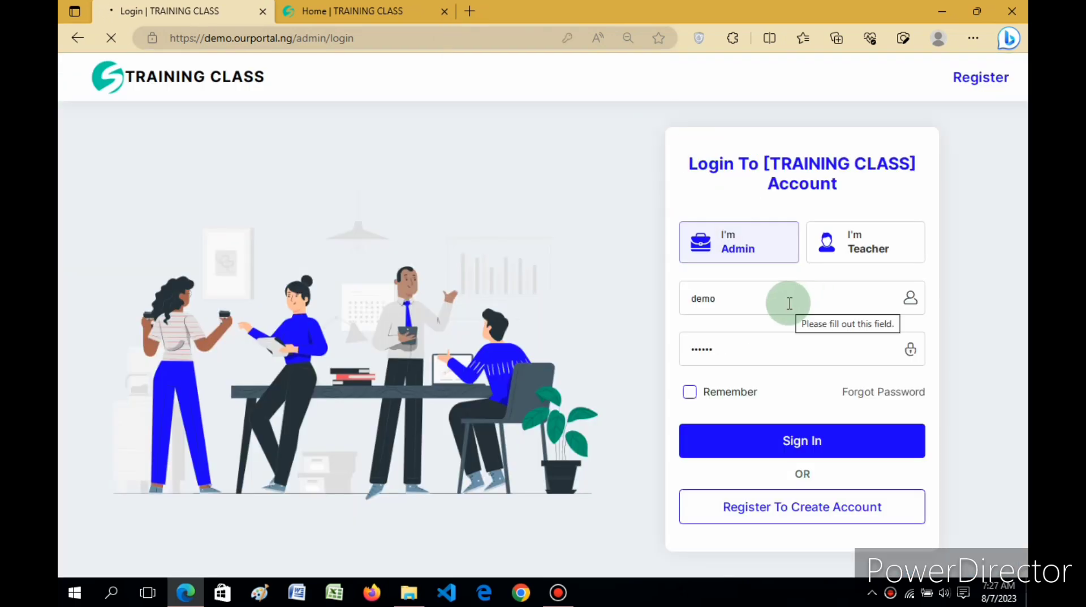
pyautogui.click(789, 301)
pyautogui.click(654, 255)
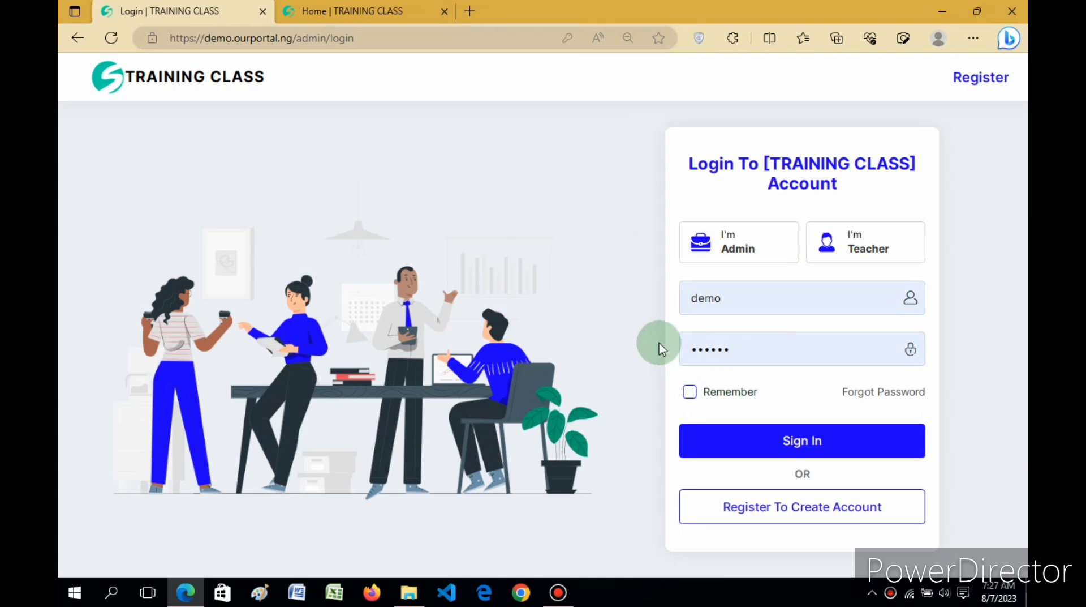
pyautogui.click(691, 392)
pyautogui.click(820, 441)
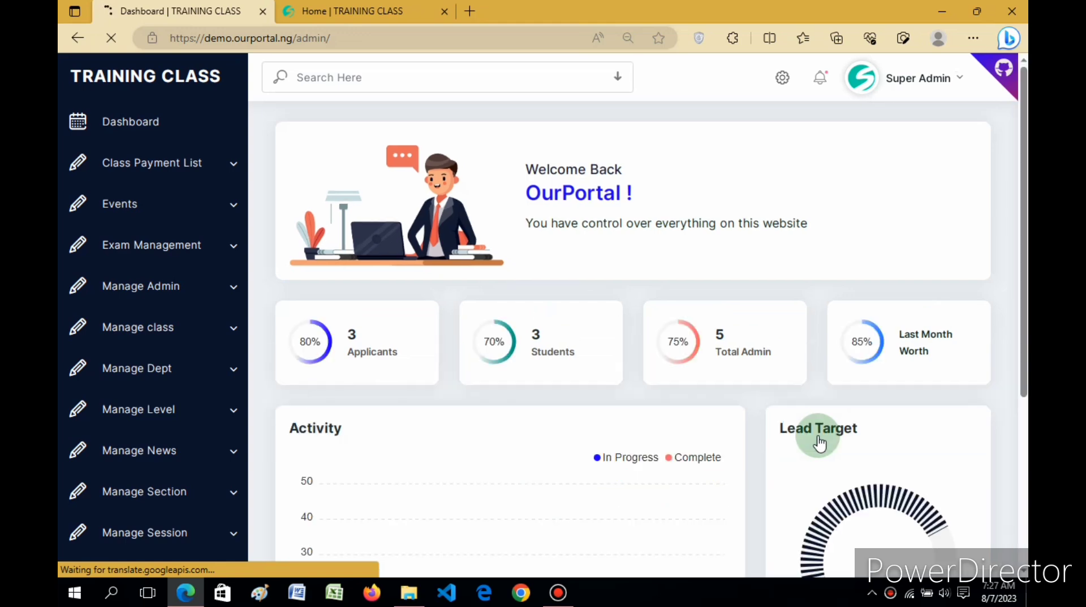
# Step: Examine the options in the Super Admin account menu, leaving them as they are
pyautogui.moveTo(1024, 162); pyautogui.dragTo(1028, 118)
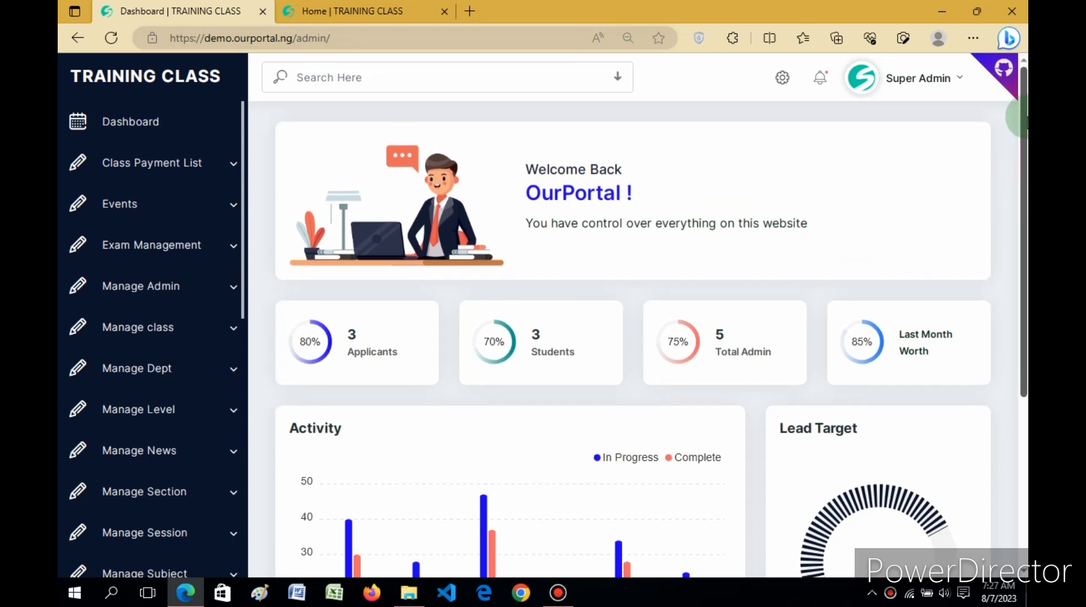
pyautogui.click(949, 84)
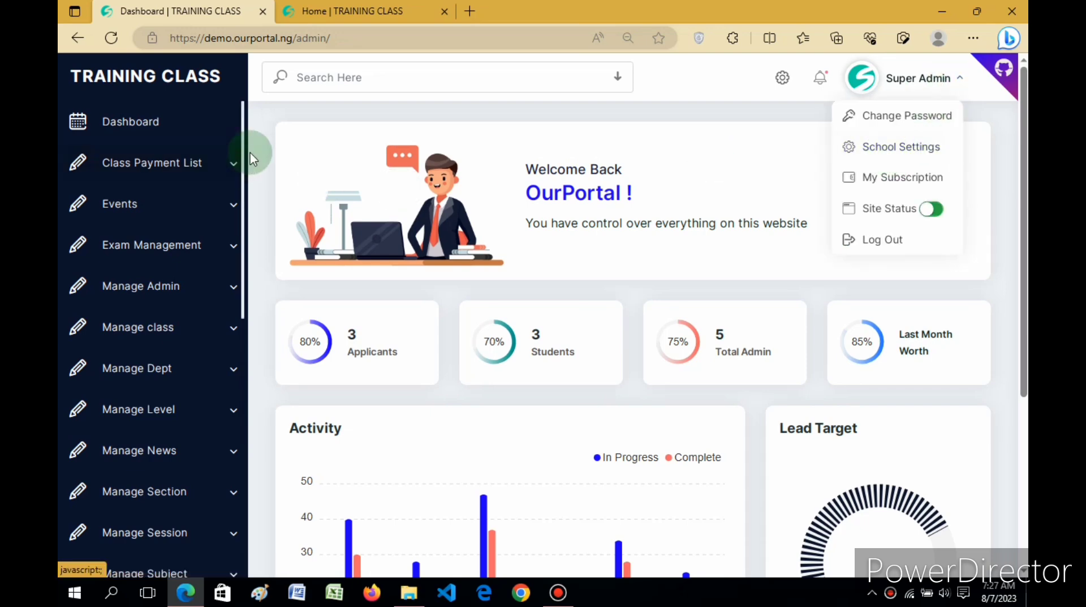
pyautogui.click(798, 122)
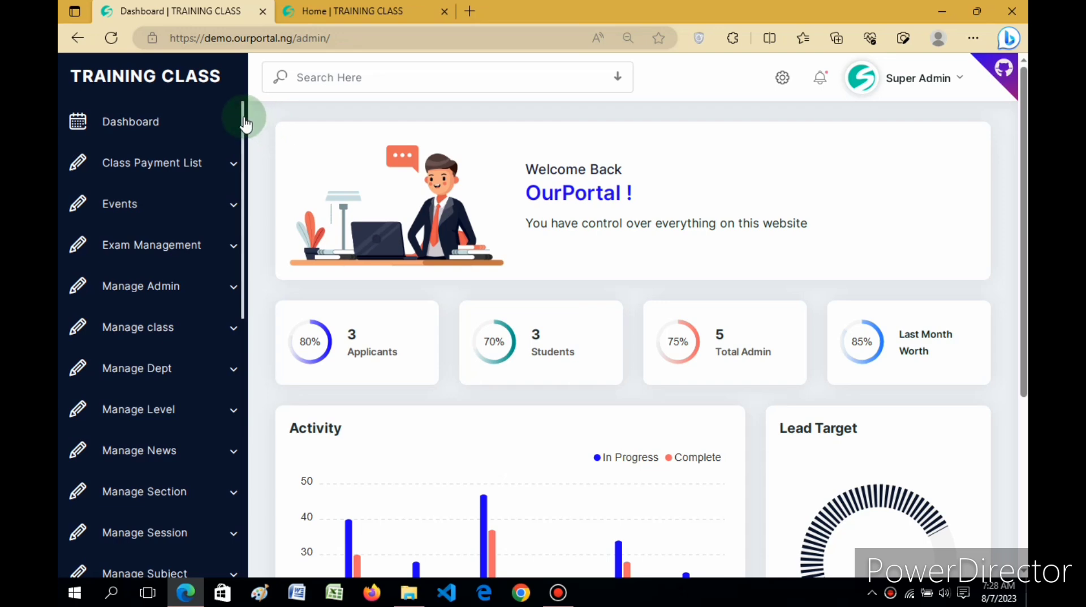
# Step: Open the Manage Level page from the dashboard
pyautogui.moveTo(245, 123); pyautogui.dragTo(245, 175)
pyautogui.click(182, 283)
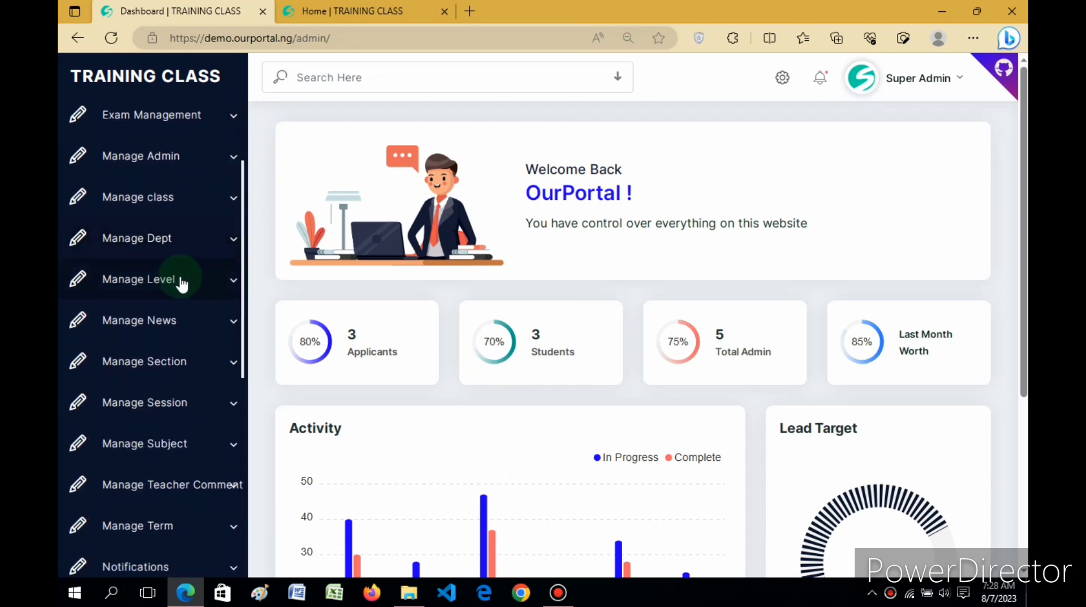
pyautogui.click(146, 362)
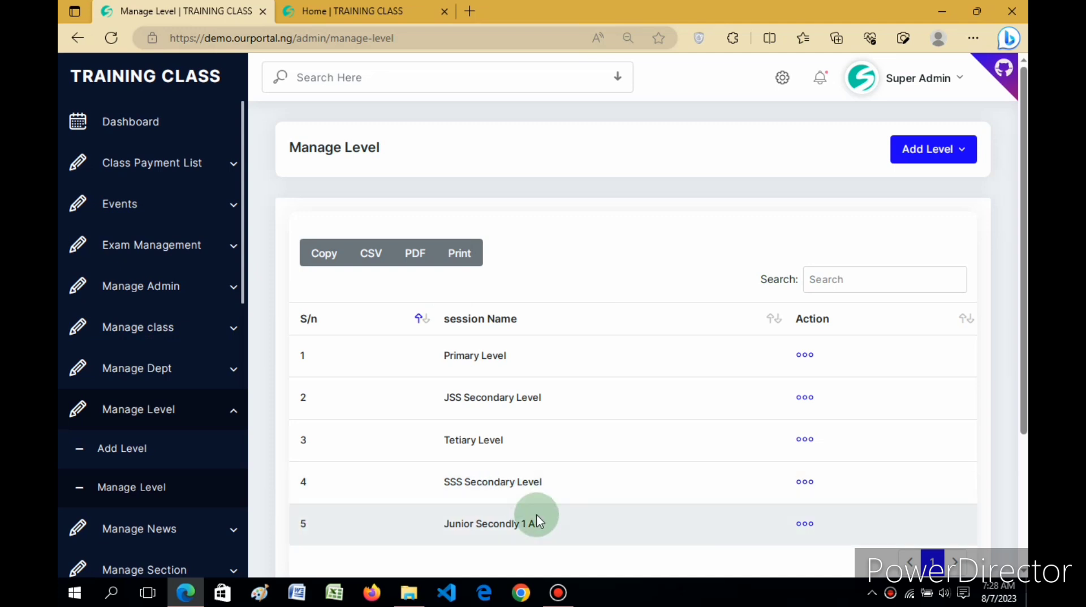
# Step: Delete the Junior Secondly 1 A level and reload the level list
pyautogui.click(804, 526)
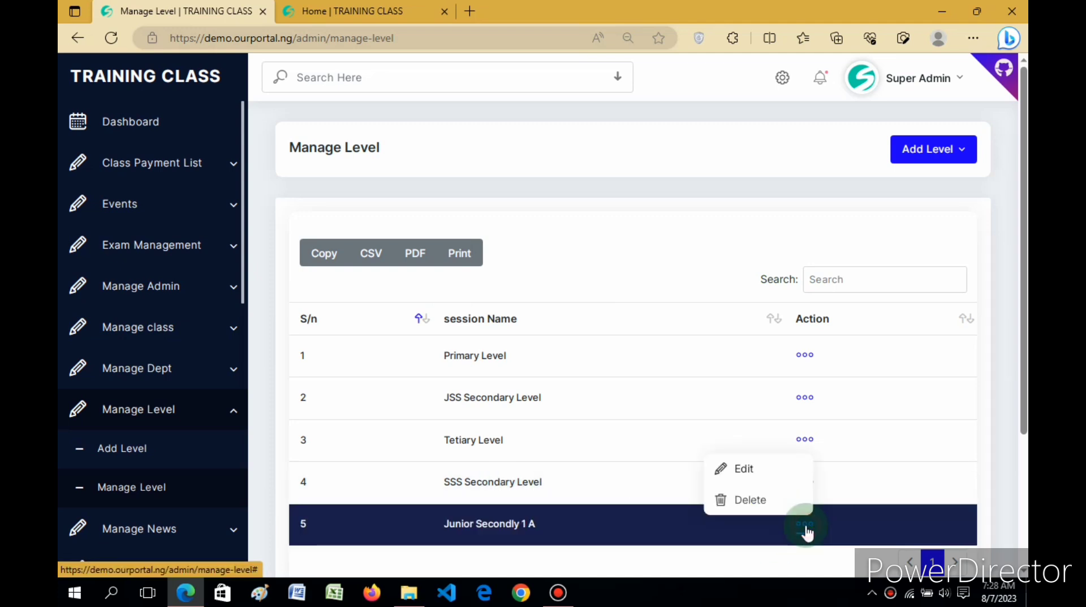
pyautogui.click(752, 499)
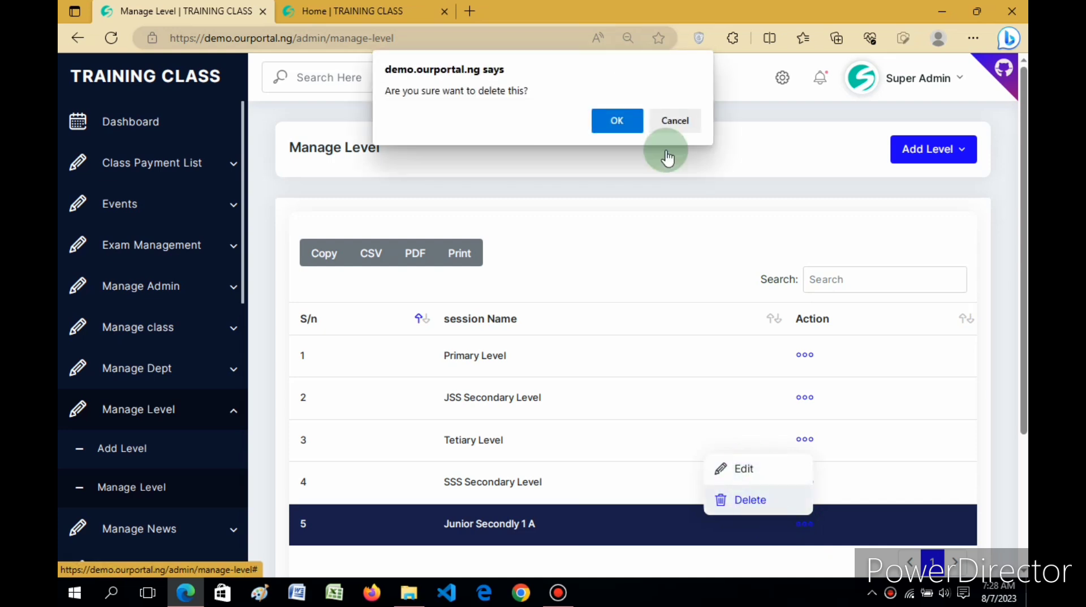
pyautogui.click(623, 119)
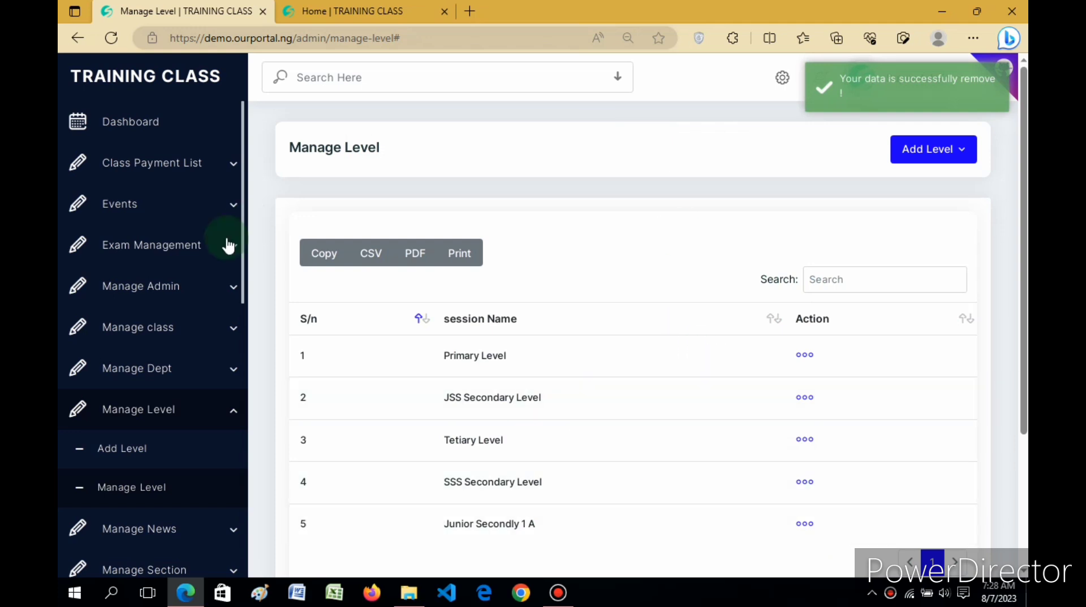
pyautogui.click(130, 487)
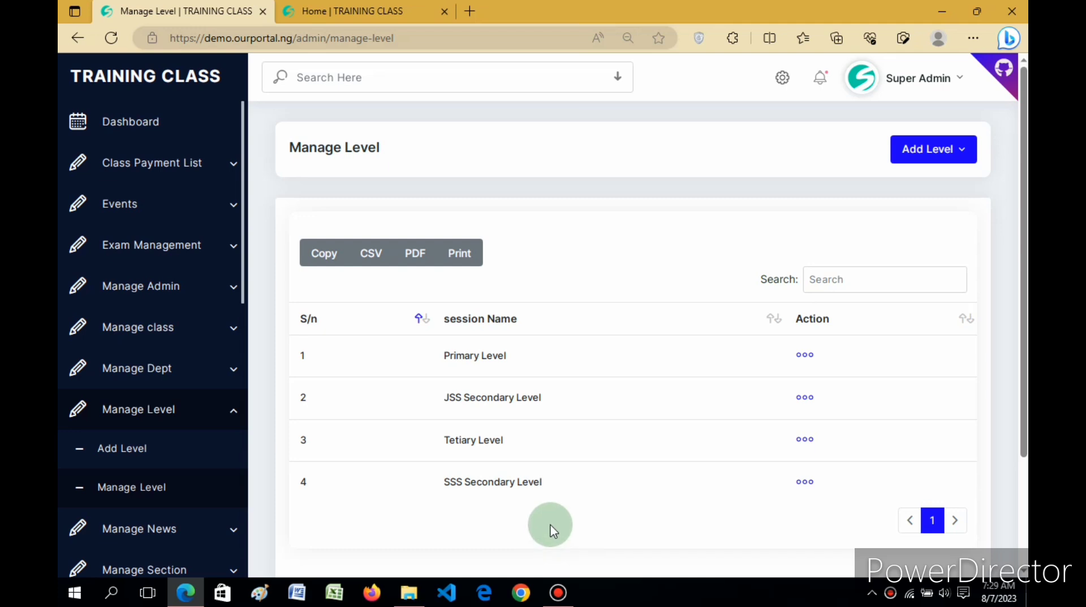
# Step: Edit the fourth level in the list and save it with the name SSS Secondary Level
pyautogui.click(804, 482)
pyautogui.click(743, 509)
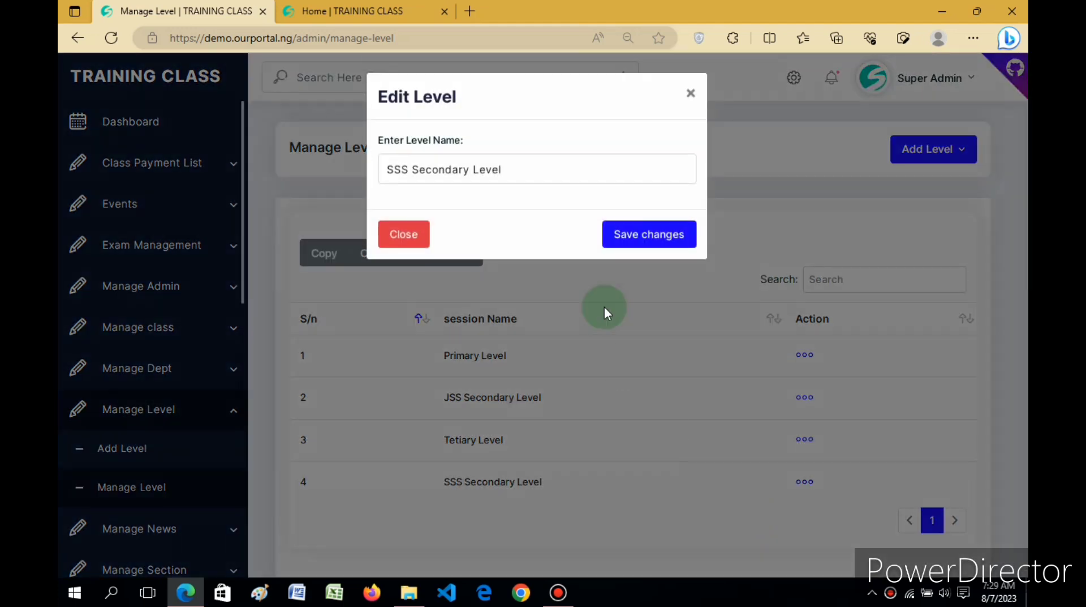
pyautogui.click(676, 233)
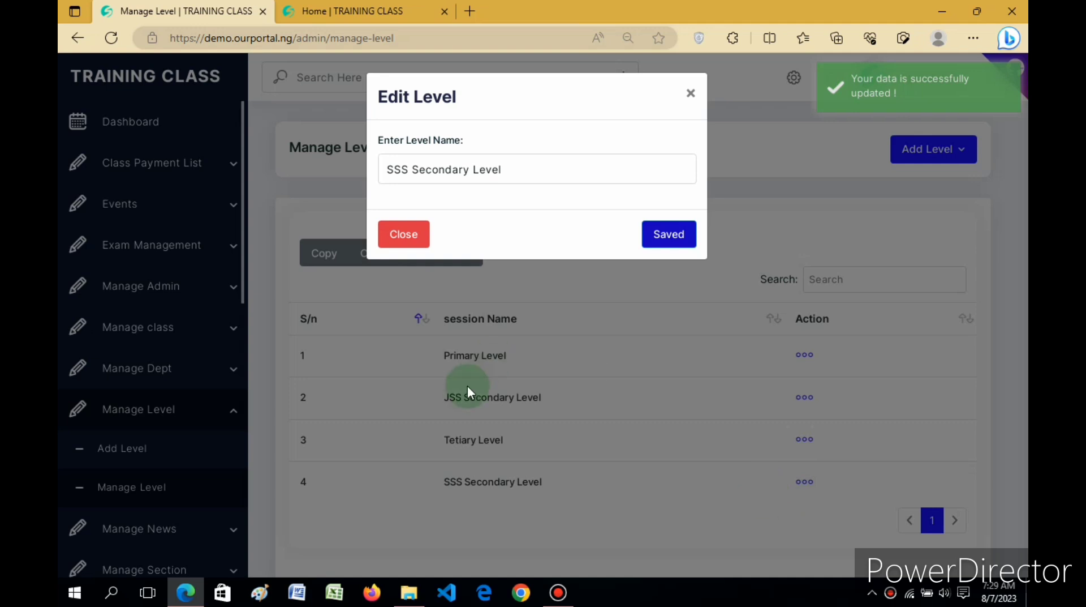
pyautogui.click(402, 235)
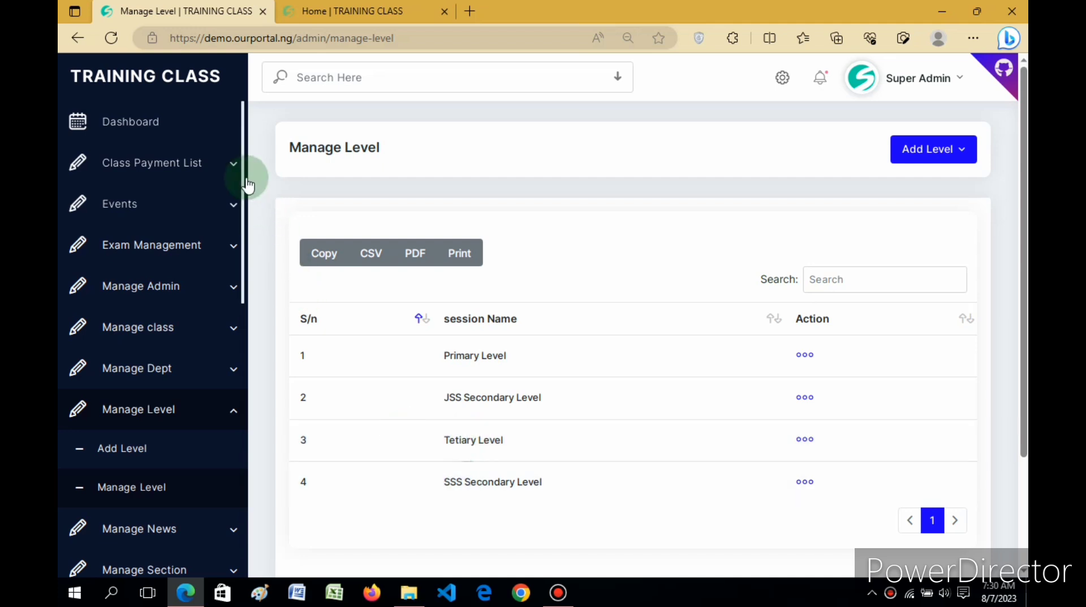
# Step: Open the Manage Session page to list the school sessions
pyautogui.scroll(-1, 247, 214)
pyautogui.scroll(-3, 247, 215)
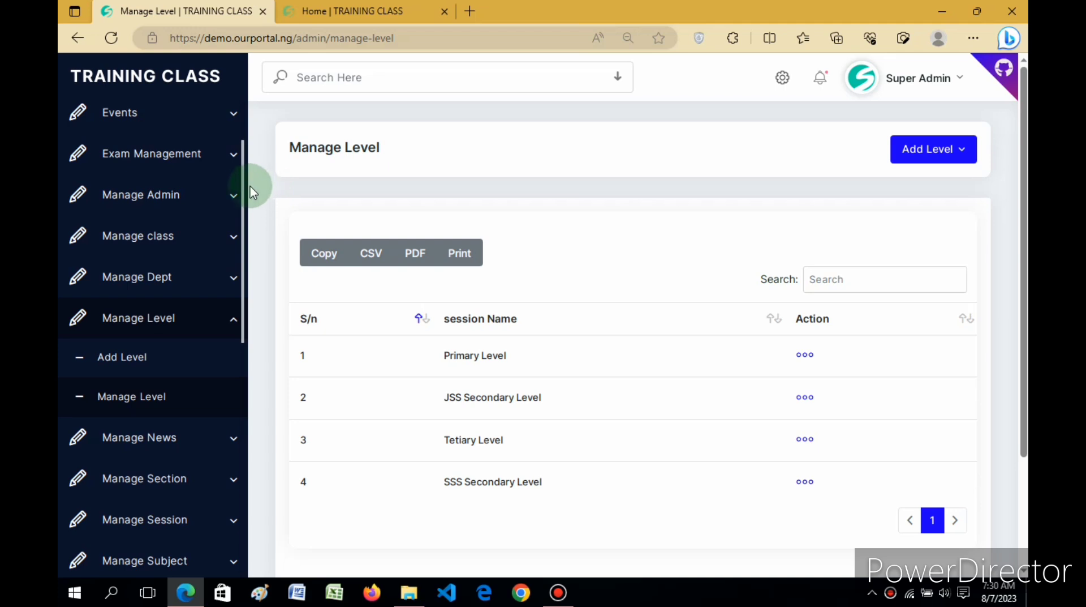
pyautogui.moveTo(243, 183); pyautogui.dragTo(244, 232)
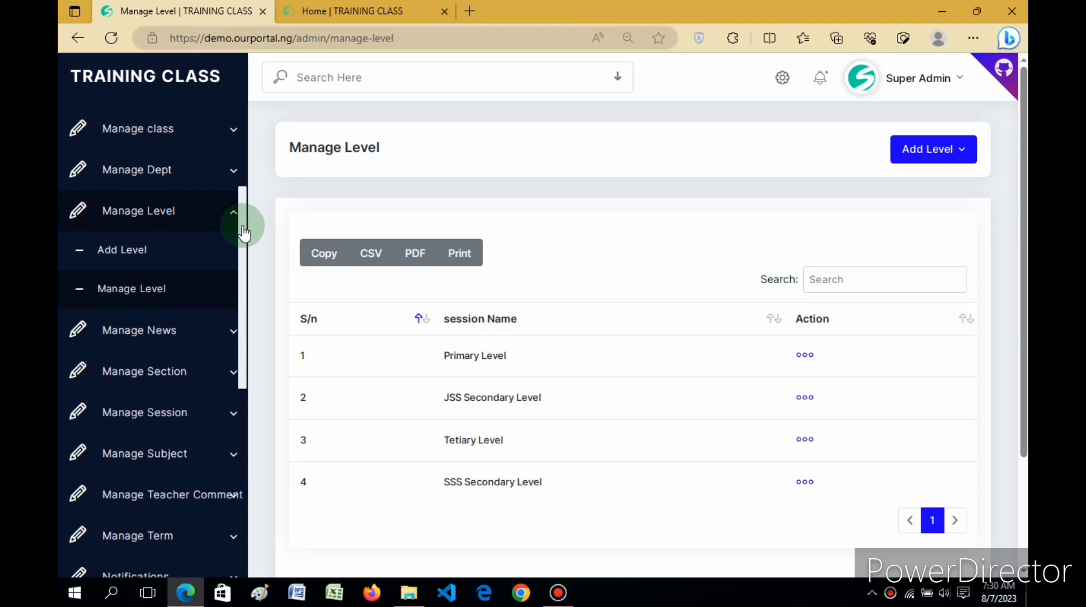
pyautogui.click(170, 423)
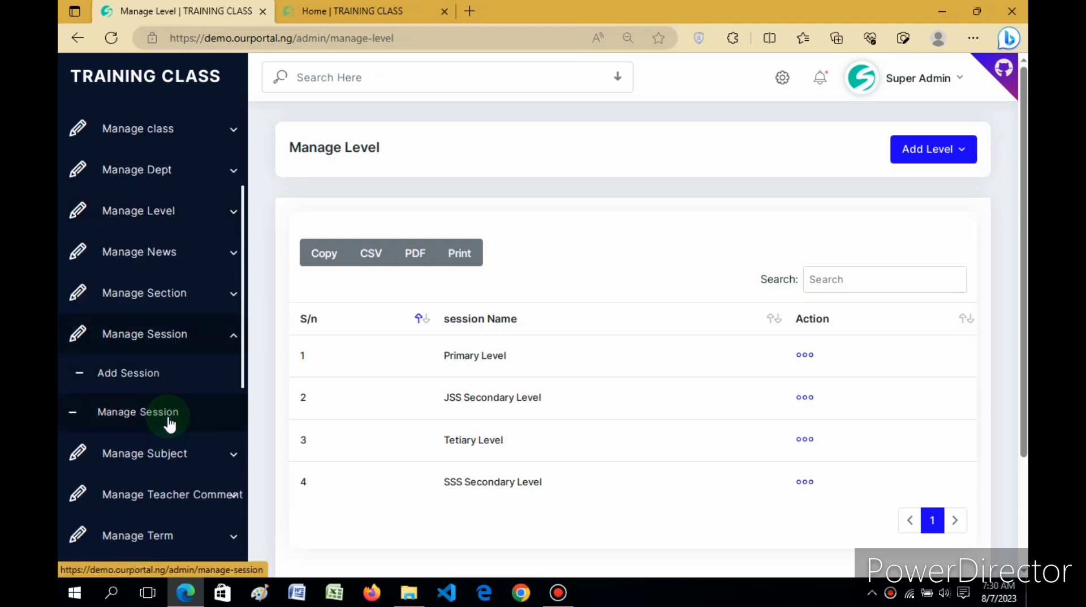
pyautogui.click(143, 418)
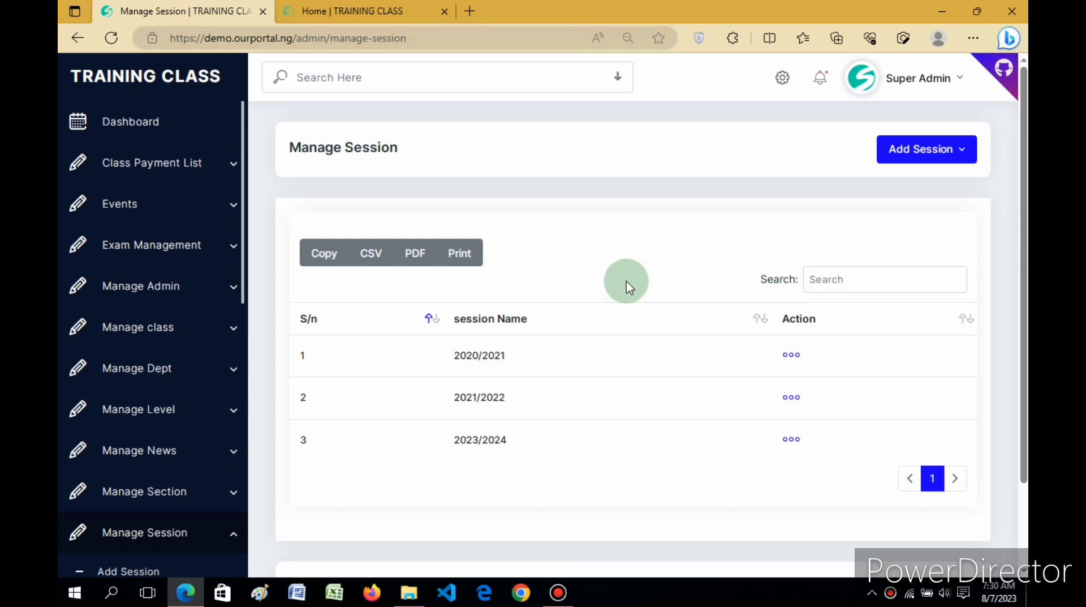
# Step: Add a new session named 2024/2025 and return to the session list
pyautogui.click(913, 160)
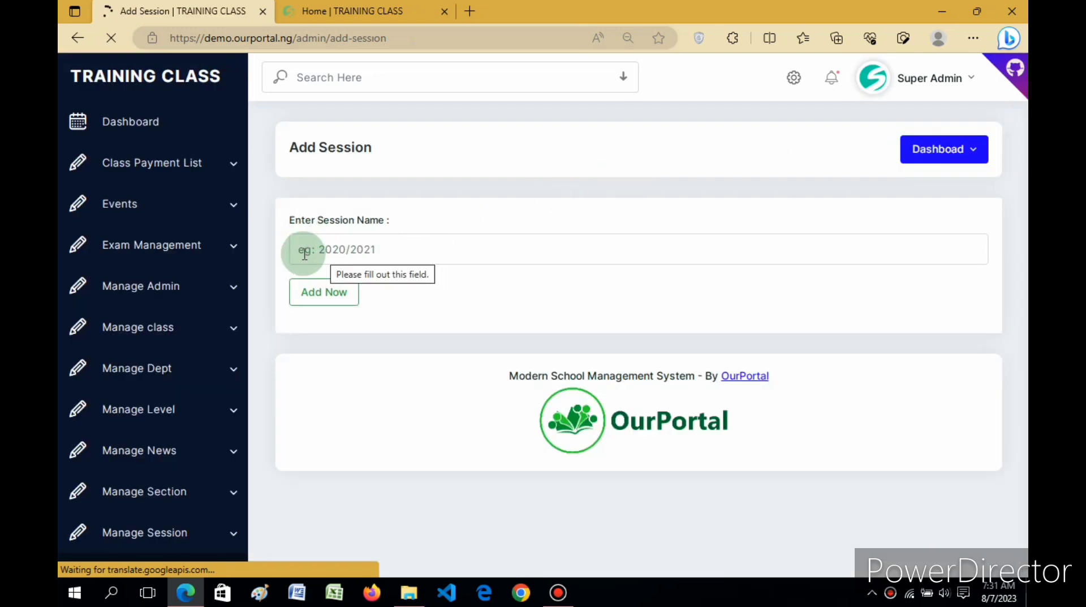
pyautogui.click(388, 250)
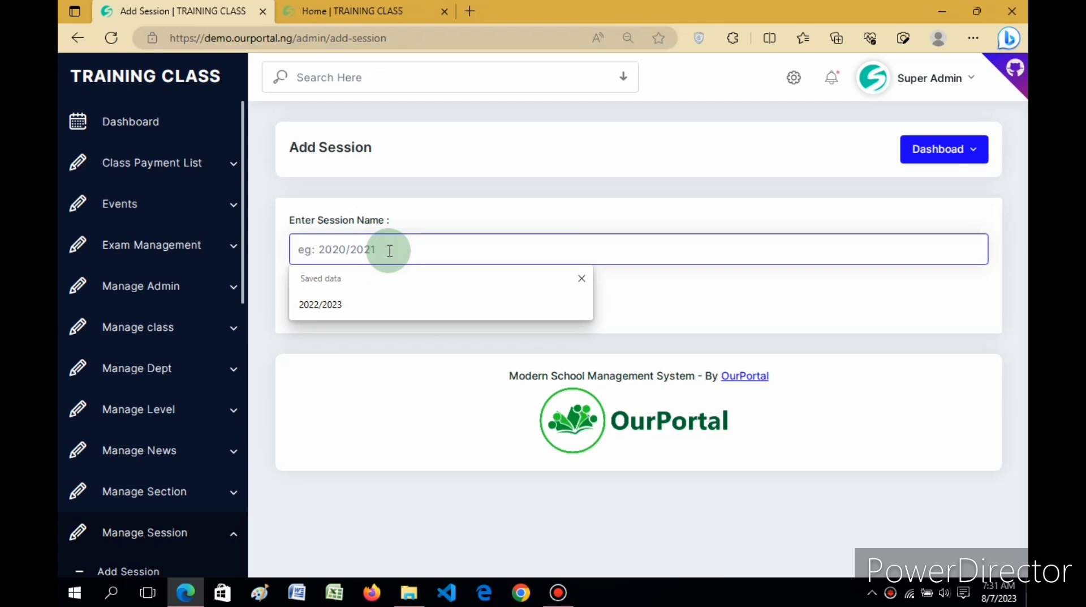
pyautogui.write('24/')
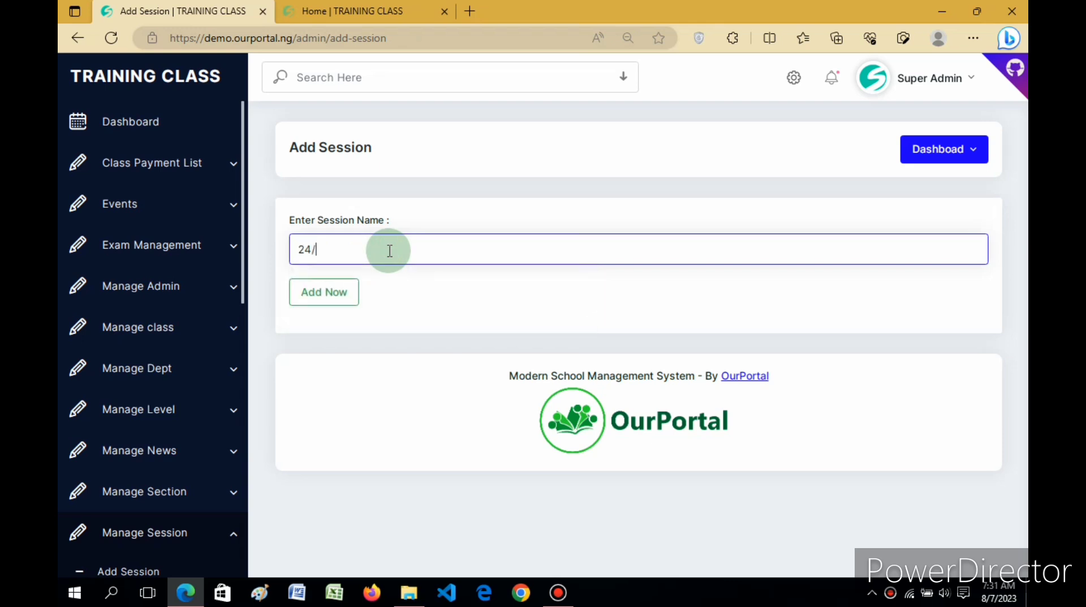
pyautogui.write('2025')
pyautogui.click(299, 249)
pyautogui.write('20')
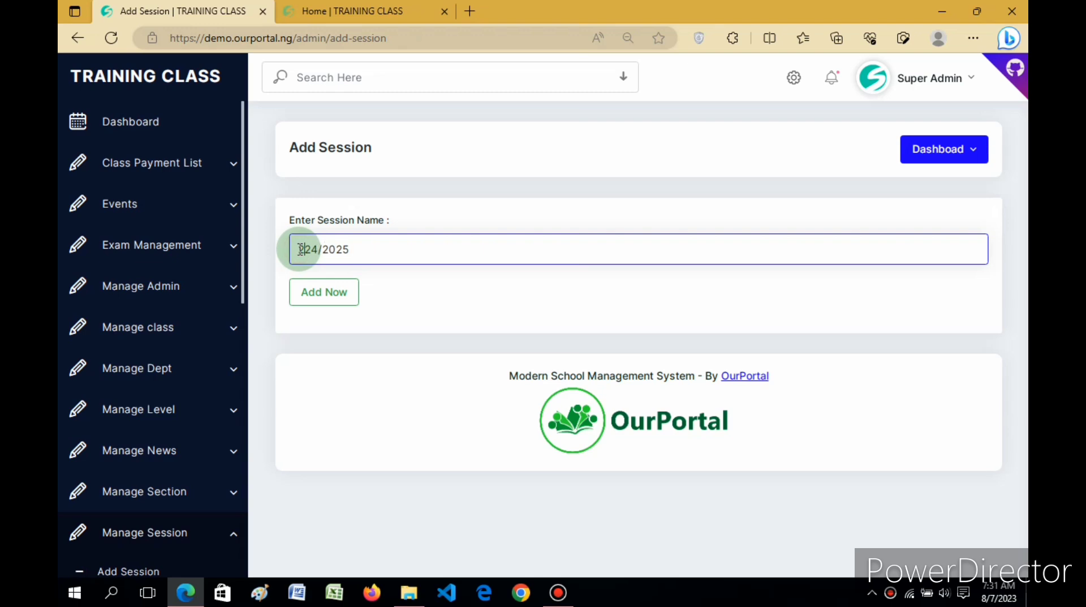
pyautogui.click(327, 293)
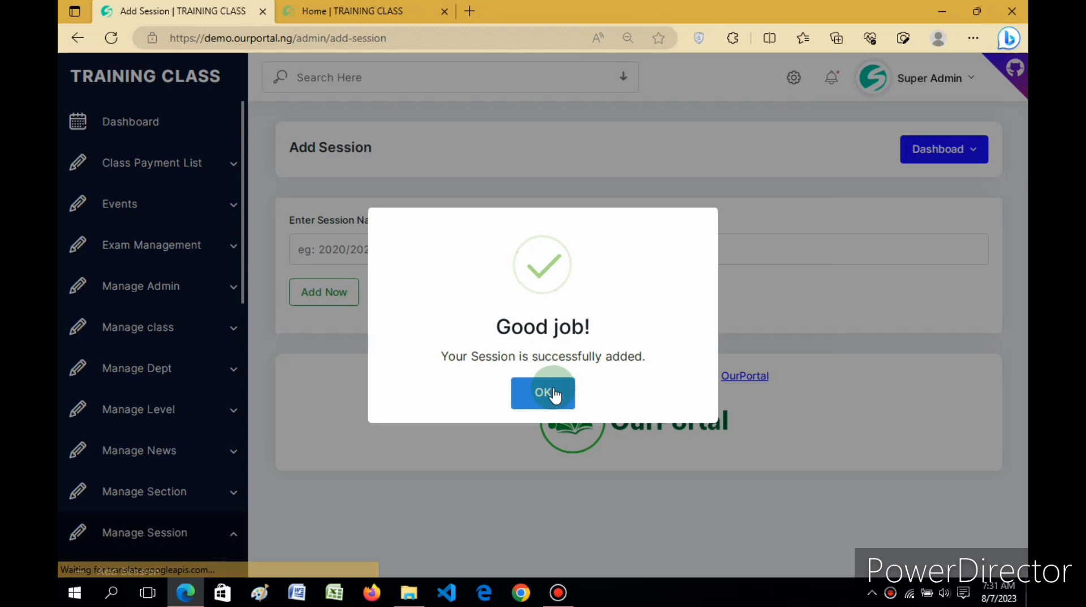
pyautogui.click(550, 393)
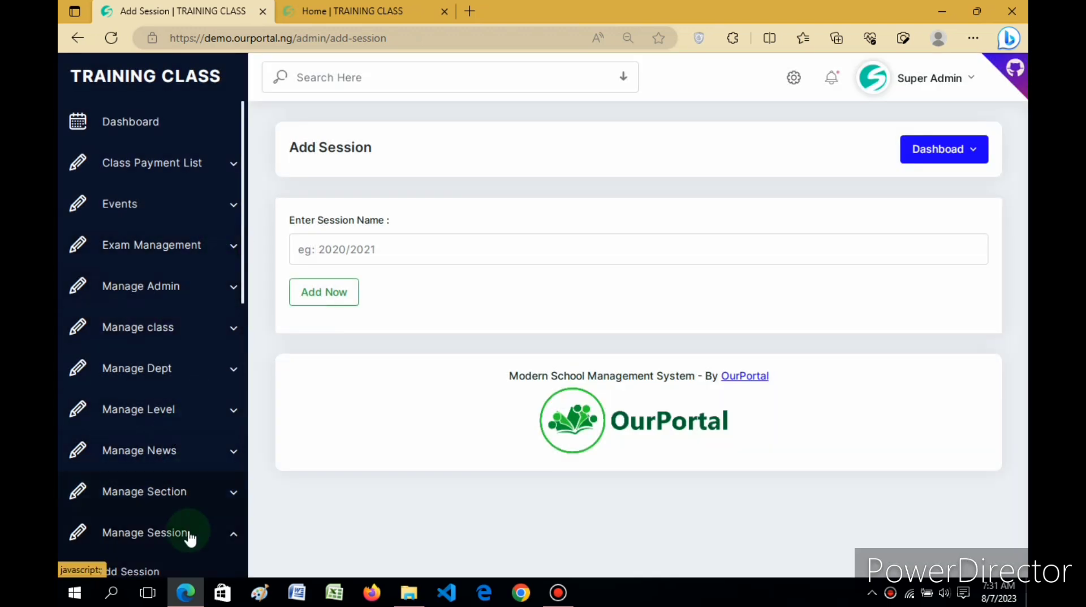
pyautogui.scroll(-3, 243, 286)
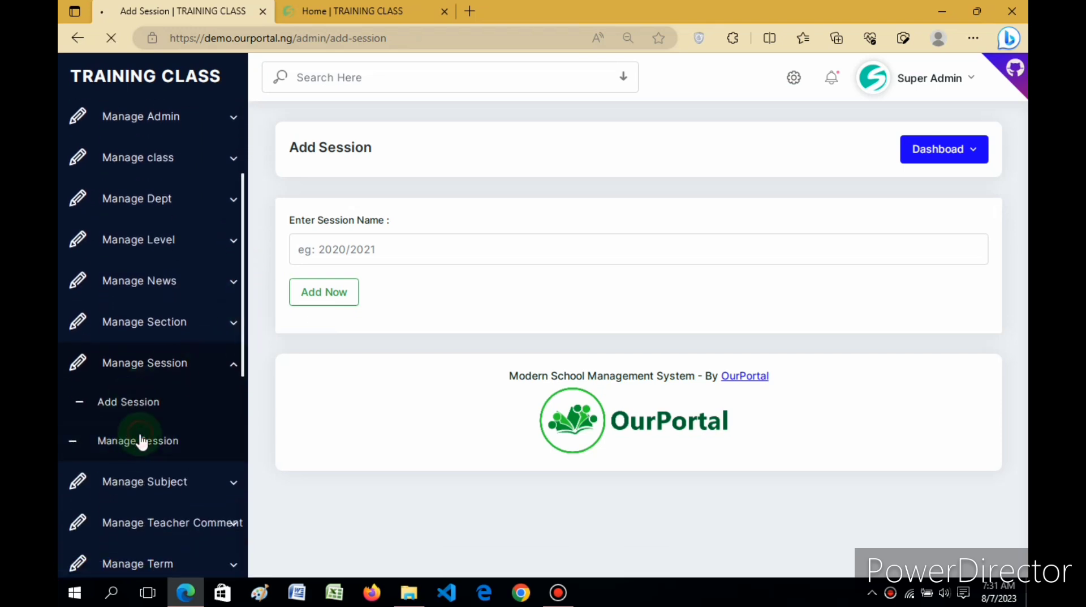
pyautogui.click(140, 440)
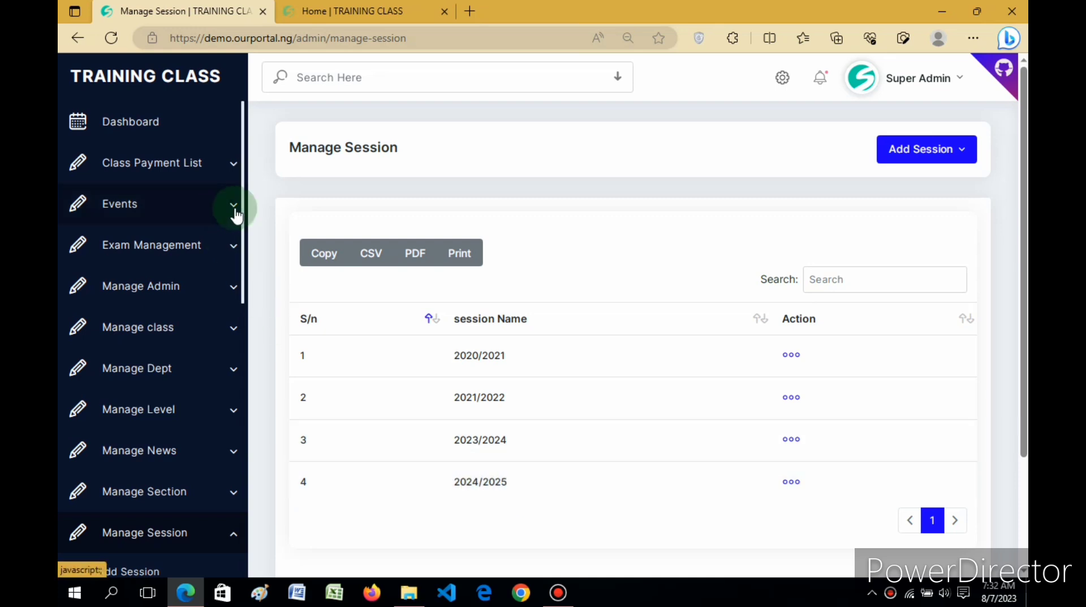
# Step: Open the Manage Term page to list the school terms
pyautogui.moveTo(244, 221); pyautogui.dragTo(245, 341)
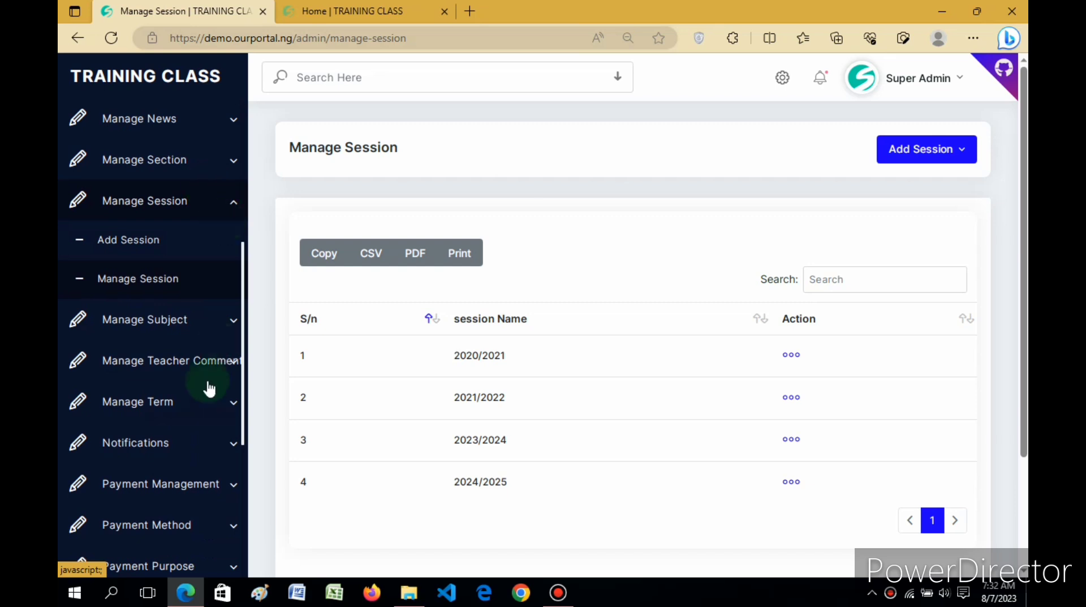
pyautogui.click(186, 409)
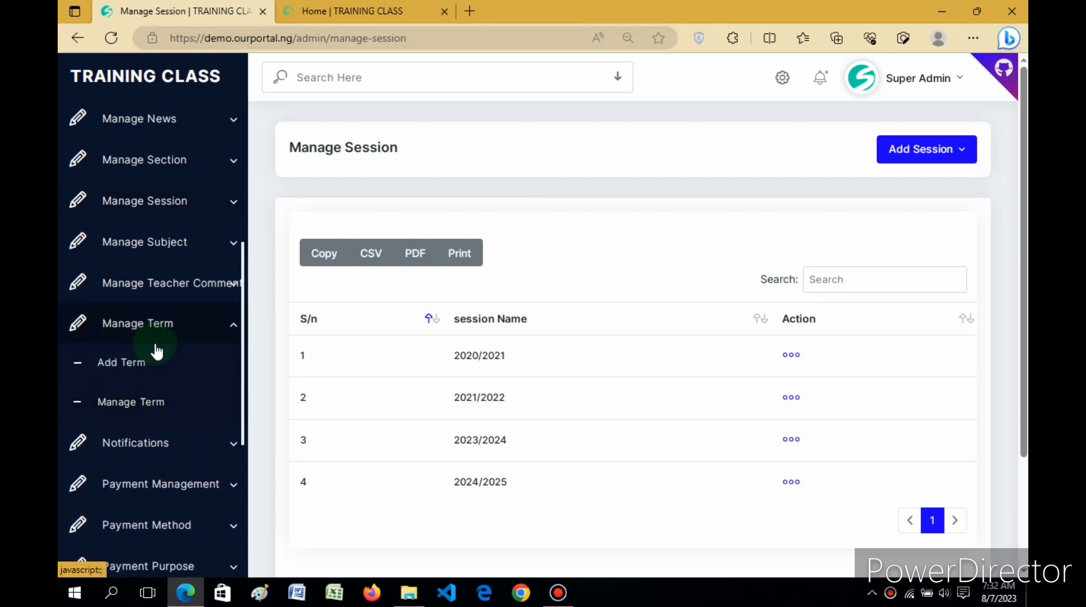
pyautogui.click(133, 412)
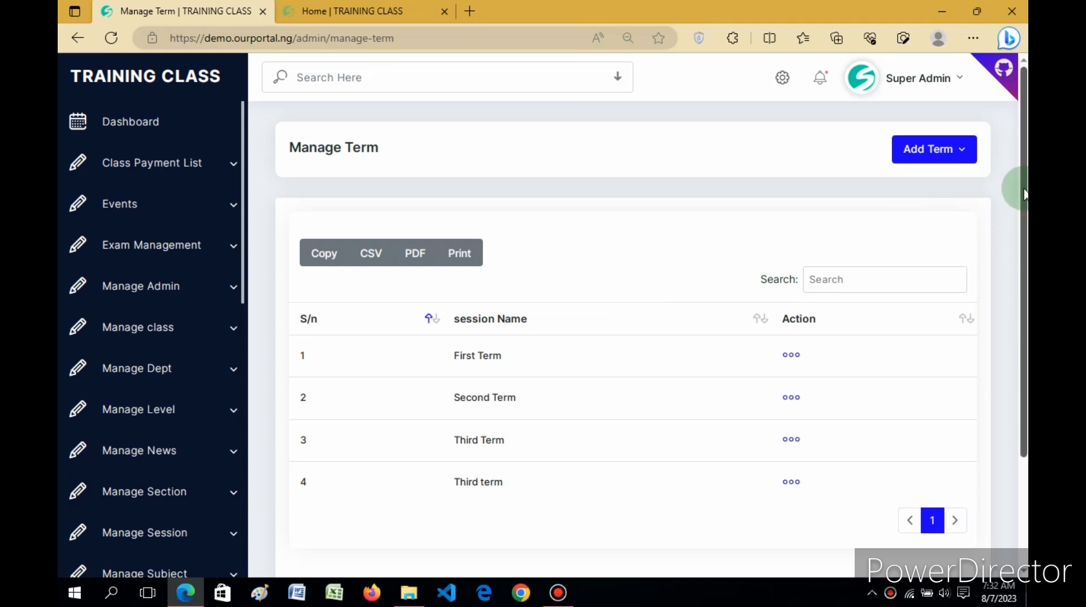
pyautogui.scroll(-1, 1022, 210)
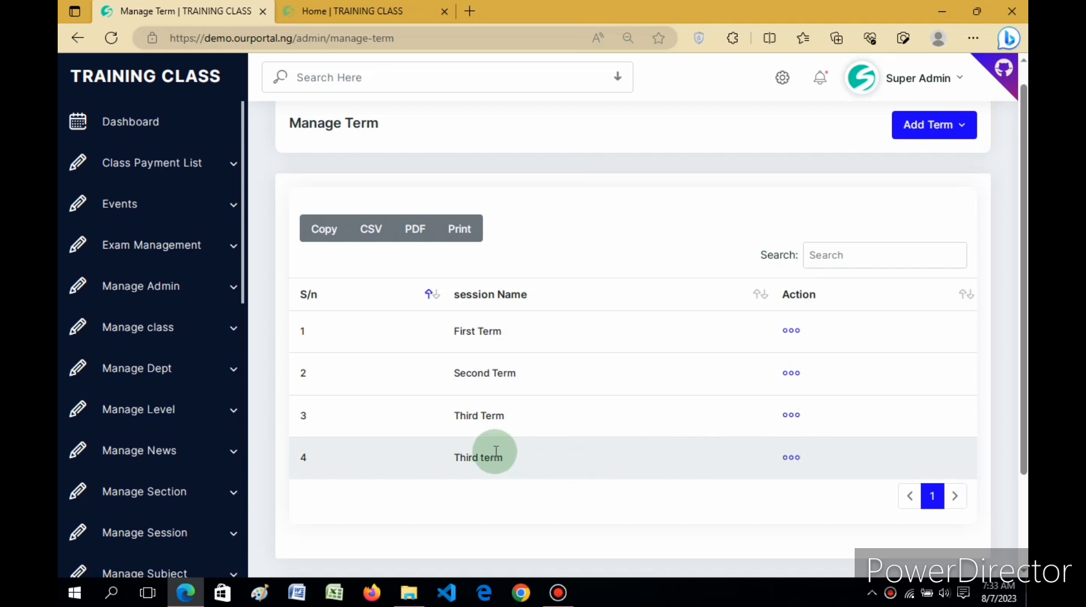
# Step: Add a new term named Summer and return to the term list
pyautogui.click(913, 140)
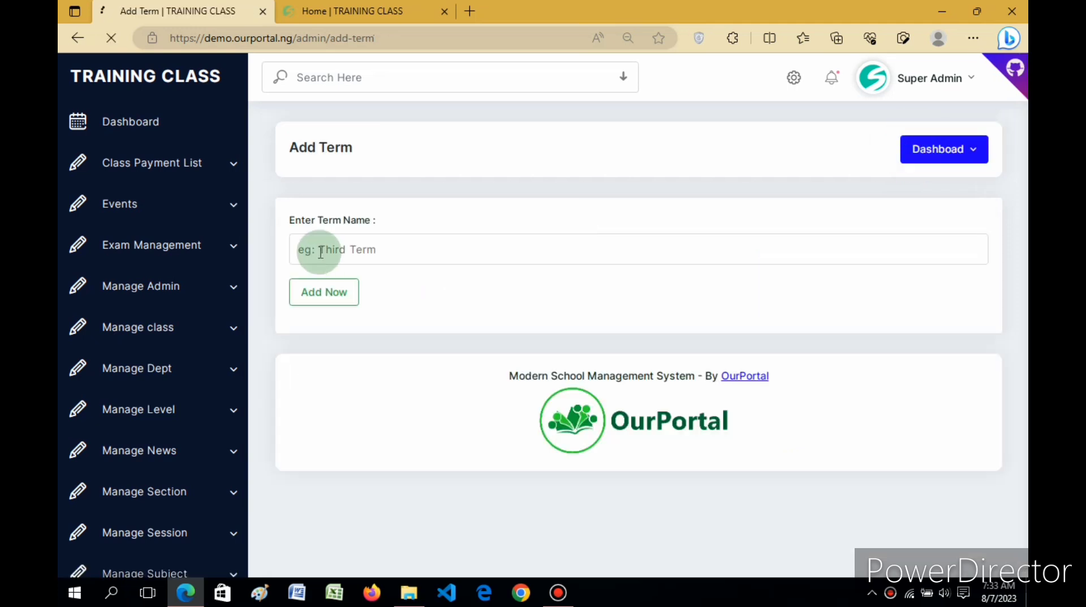
pyautogui.click(320, 249)
pyautogui.write('Se')
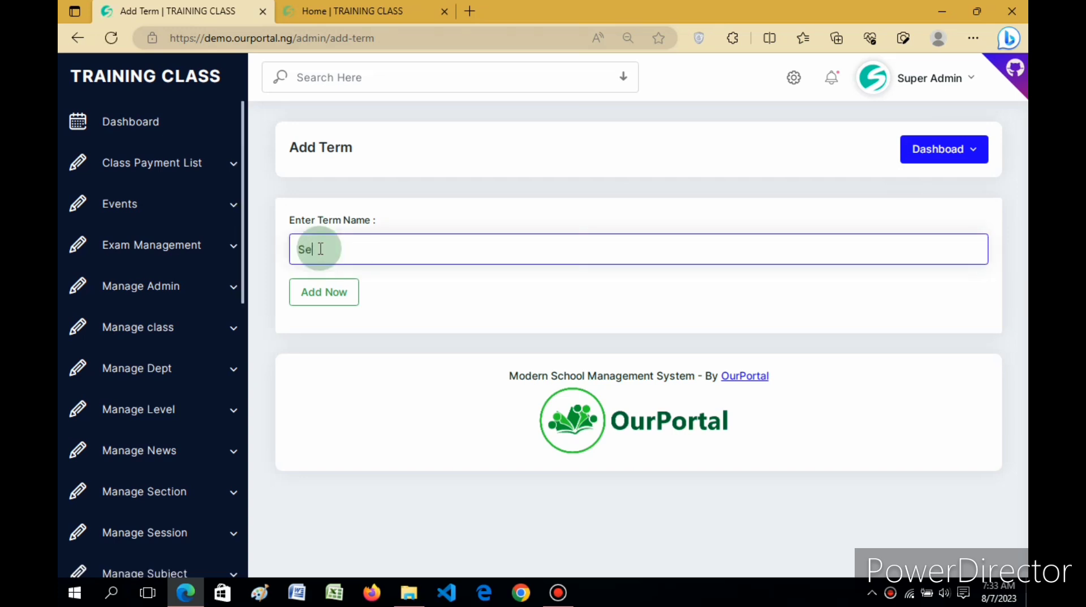
pyautogui.press('BackSpace')
pyautogui.write('ummer')
pyautogui.click(345, 294)
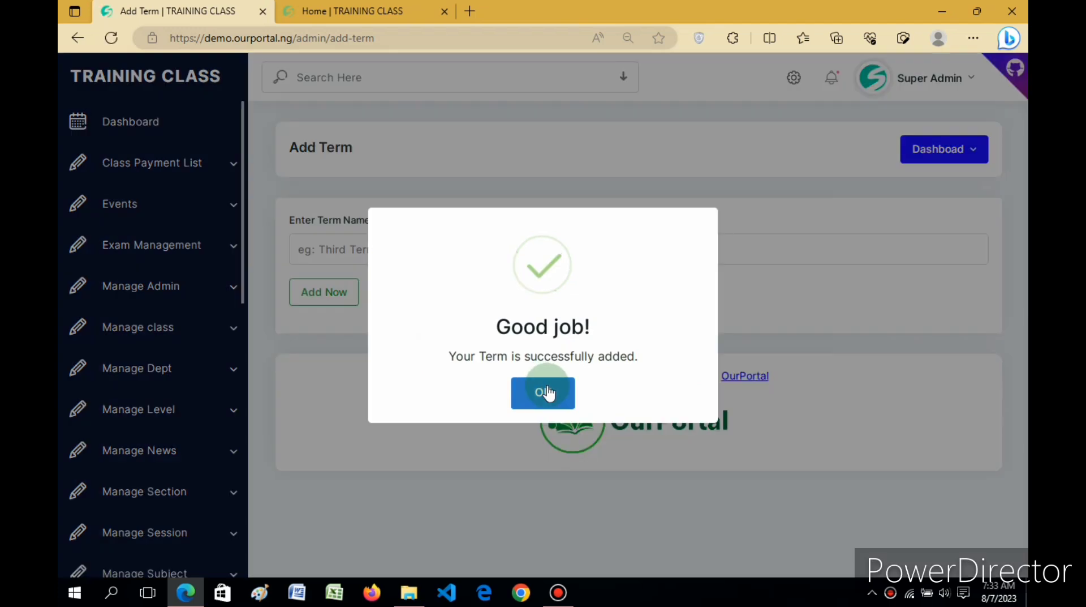
pyautogui.click(547, 392)
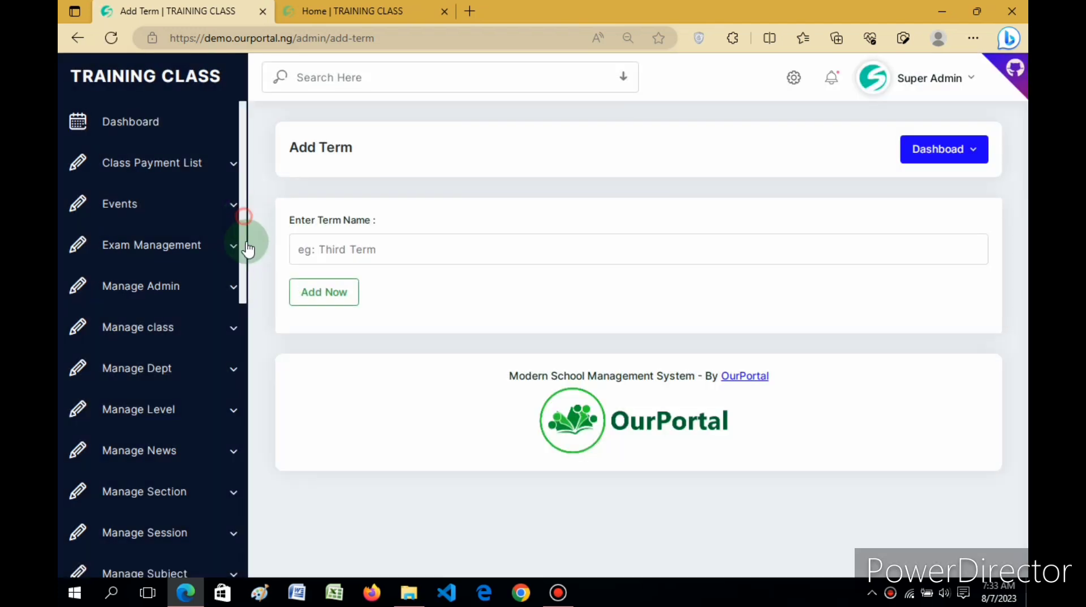
pyautogui.moveTo(247, 249); pyautogui.dragTo(250, 359)
pyautogui.click(134, 403)
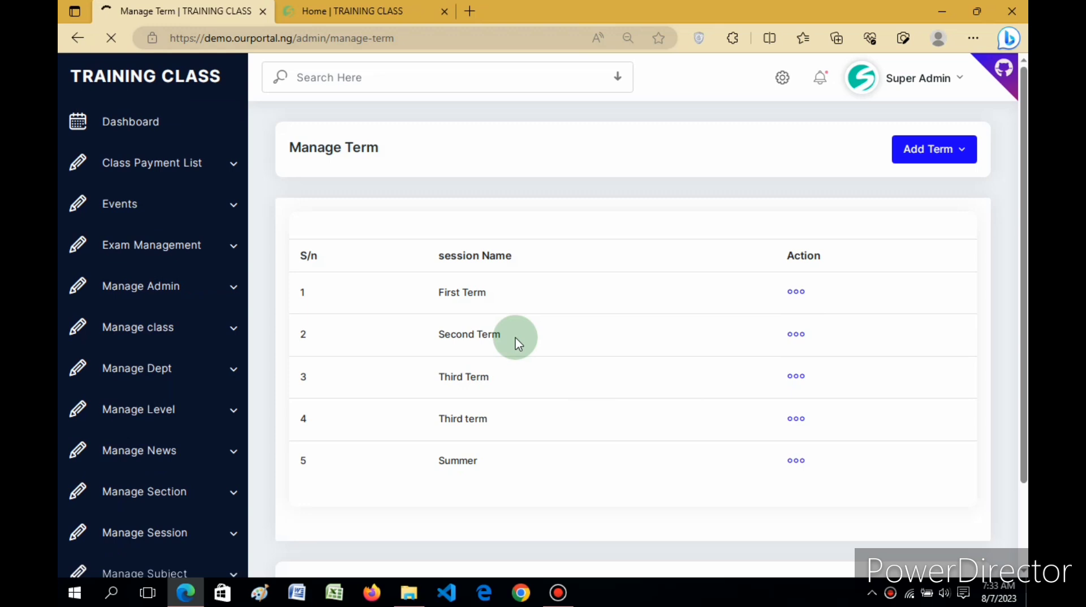
# Step: Open the Manage Class page to list the school classes
pyautogui.moveTo(242, 192); pyautogui.dragTo(249, 320)
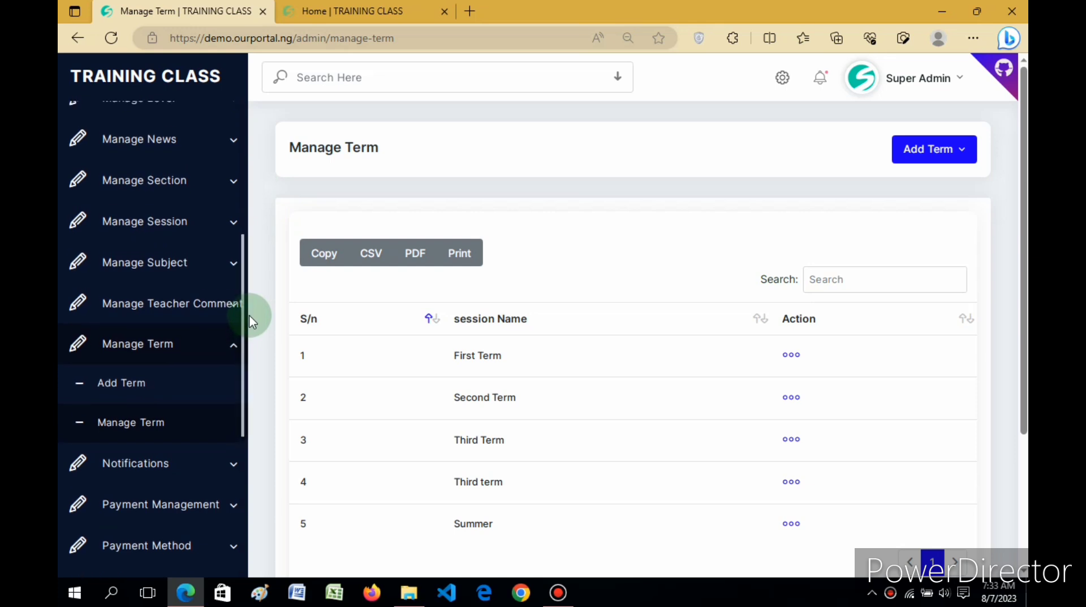
pyautogui.moveTo(249, 314); pyautogui.dragTo(223, 226)
pyautogui.click(177, 247)
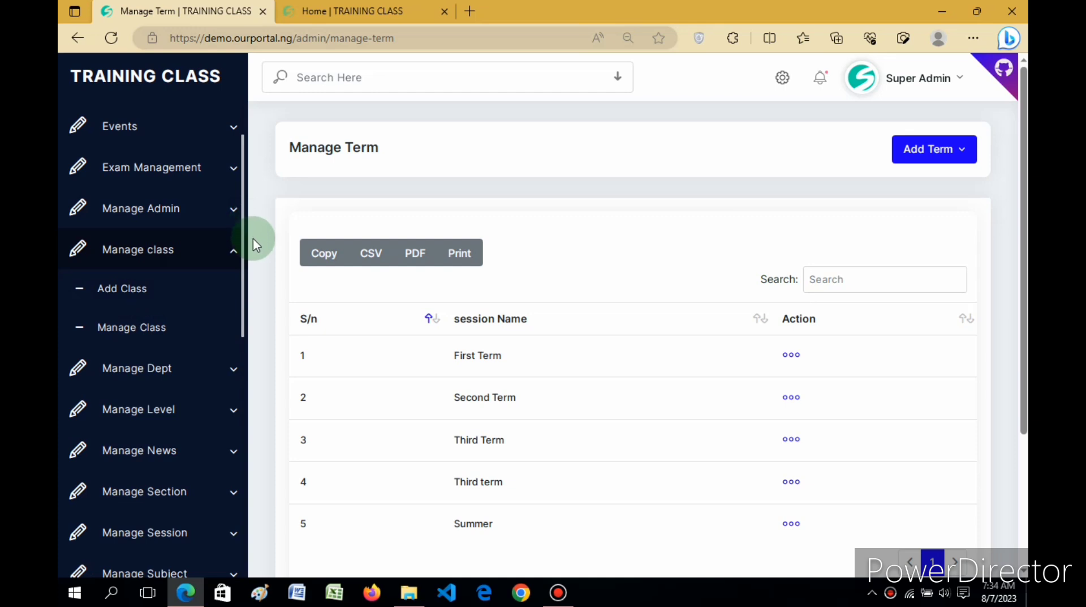
pyautogui.scroll(-1, 244, 249)
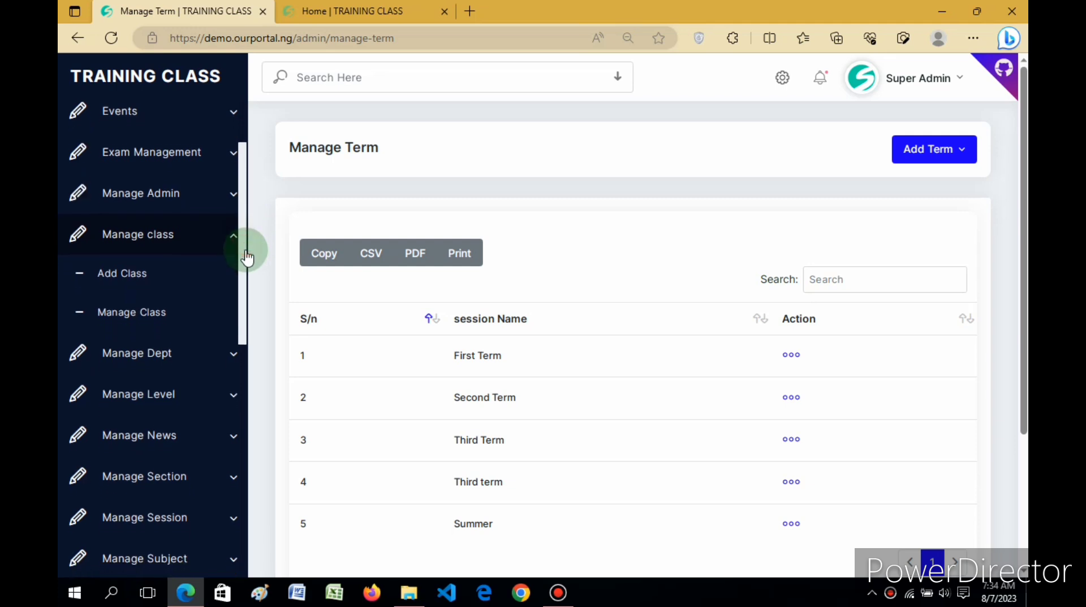
pyautogui.click(153, 236)
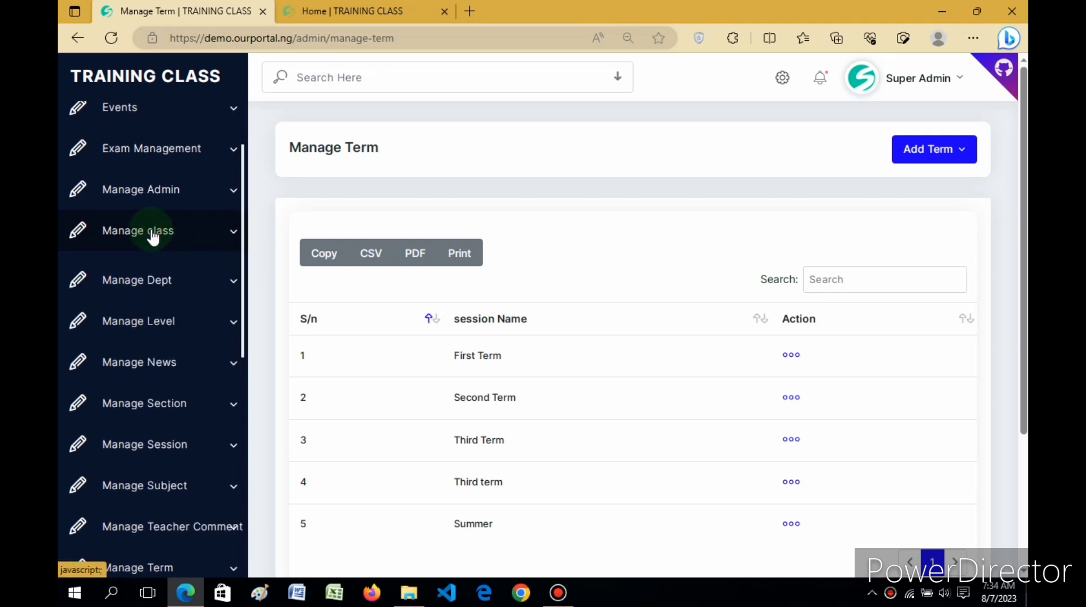
pyautogui.click(152, 236)
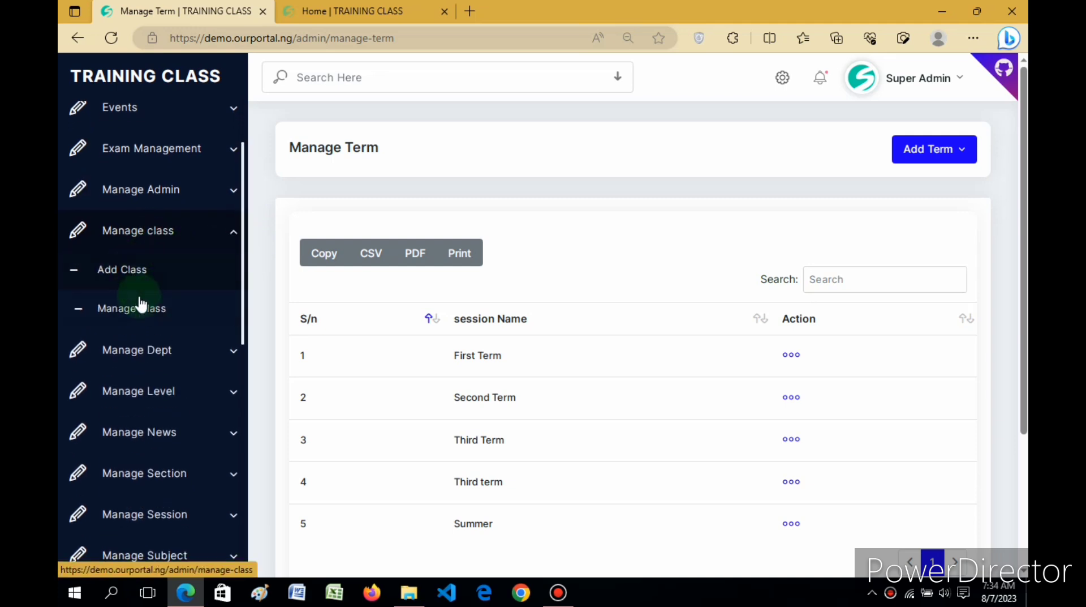
pyautogui.click(135, 313)
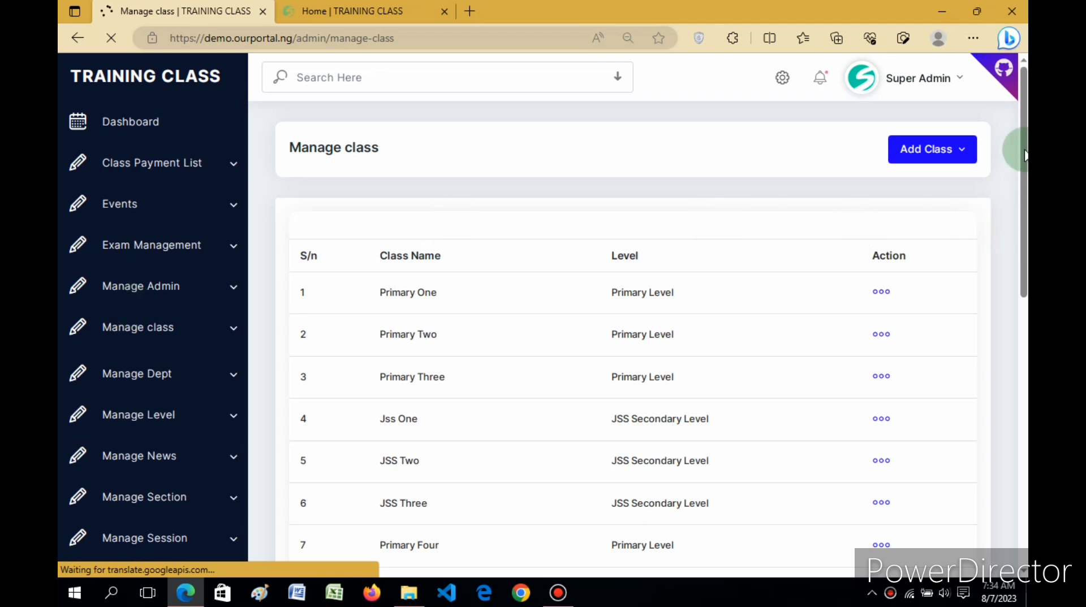
# Step: Review the existing classes and their levels on both pages of the class list
pyautogui.scroll(-1, 1027, 207)
pyautogui.moveTo(1027, 201)
pyautogui.mouseDown()
pyautogui.moveTo(1026, 321)
pyautogui.moveTo(1025, 213)
pyautogui.mouseUp()
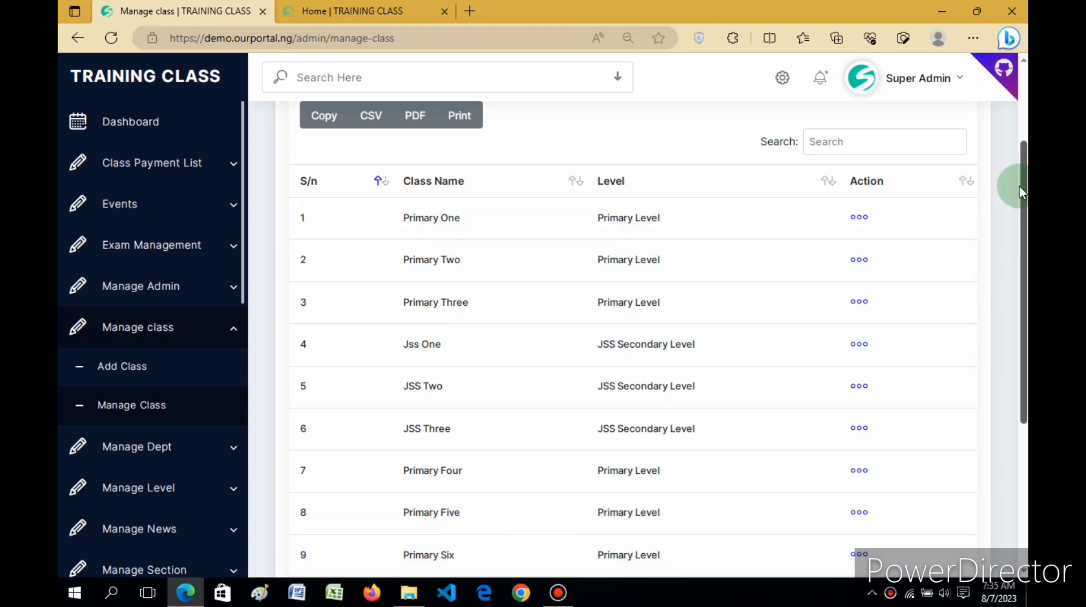
pyautogui.scroll(-2, 1018, 283)
pyautogui.scroll(-3, 1018, 327)
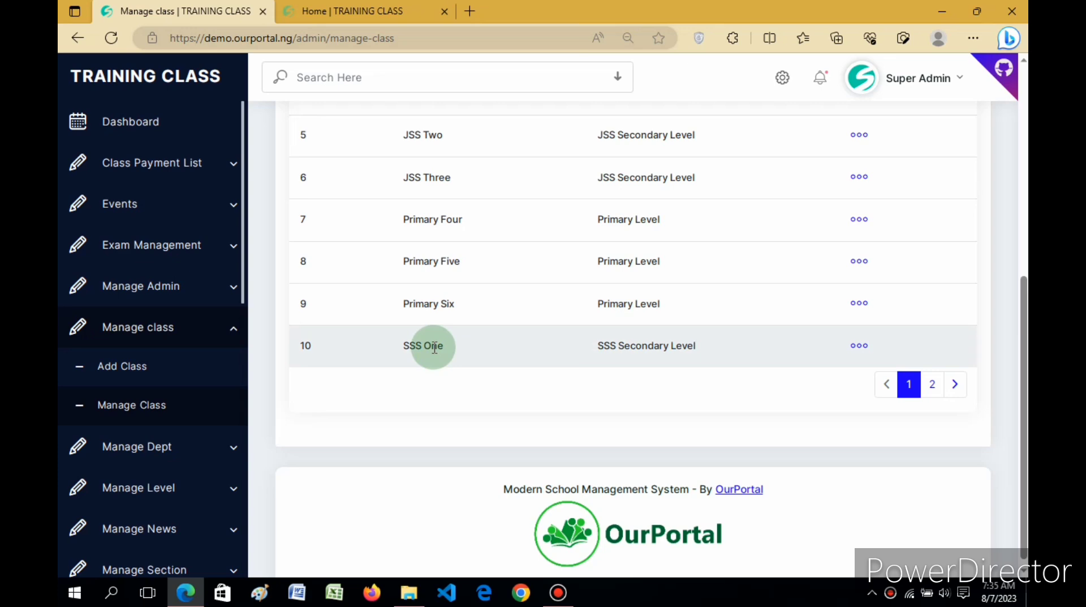
pyautogui.click(933, 389)
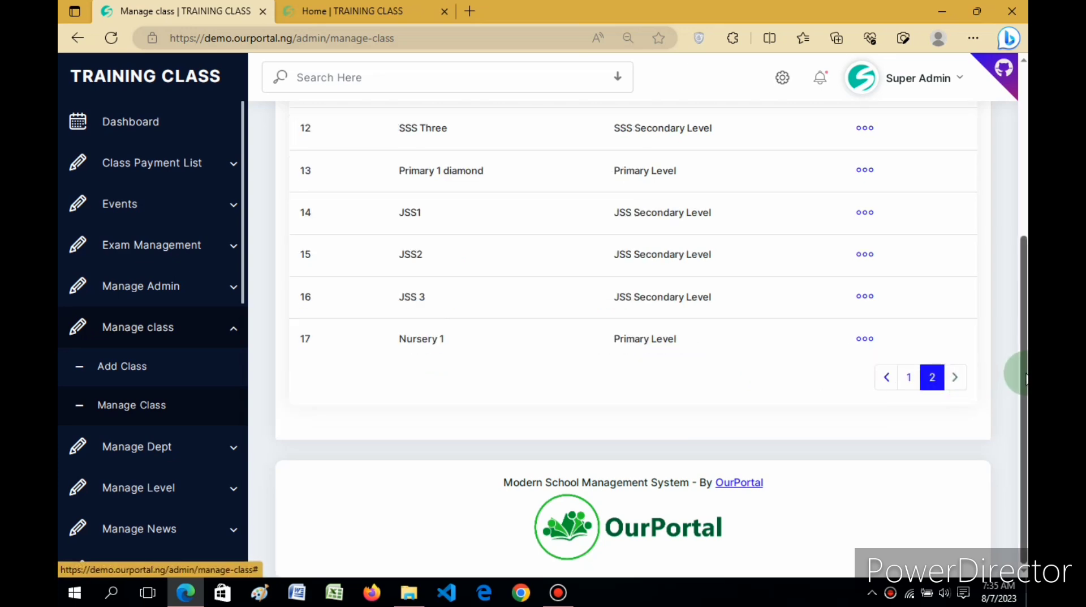
pyautogui.moveTo(1019, 368); pyautogui.dragTo(1025, 207)
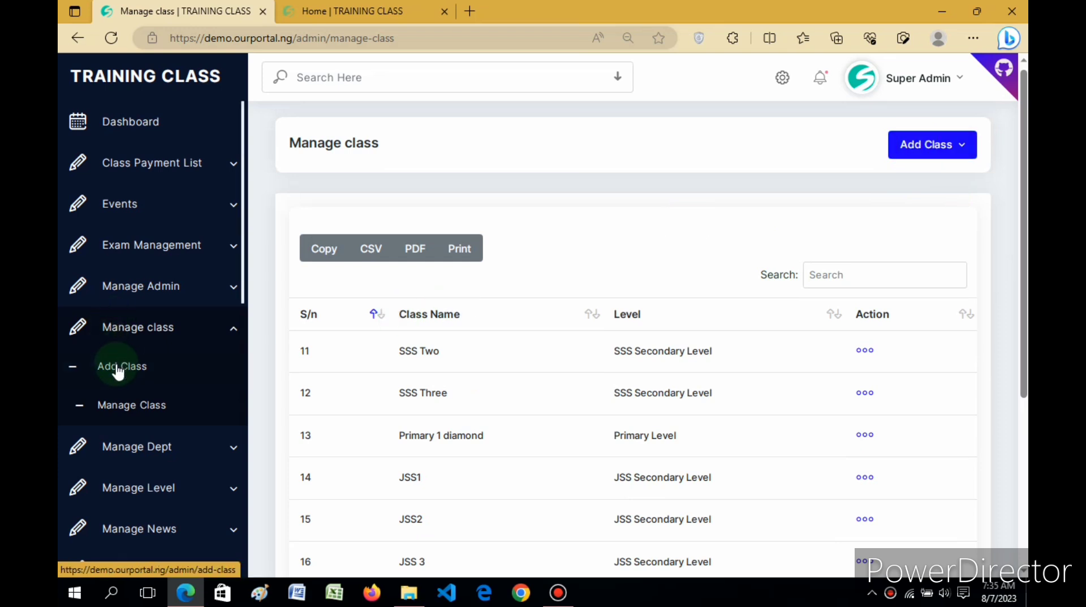
# Step: Add a new class named Basic 1 and assign it to Primary Level
pyautogui.click(909, 153)
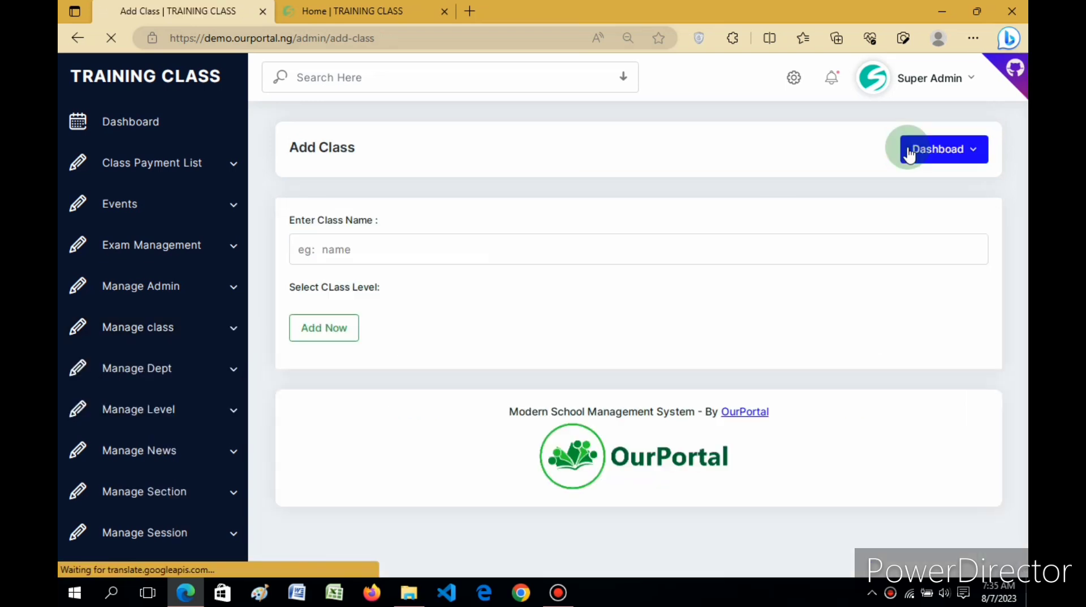
pyautogui.click(380, 250)
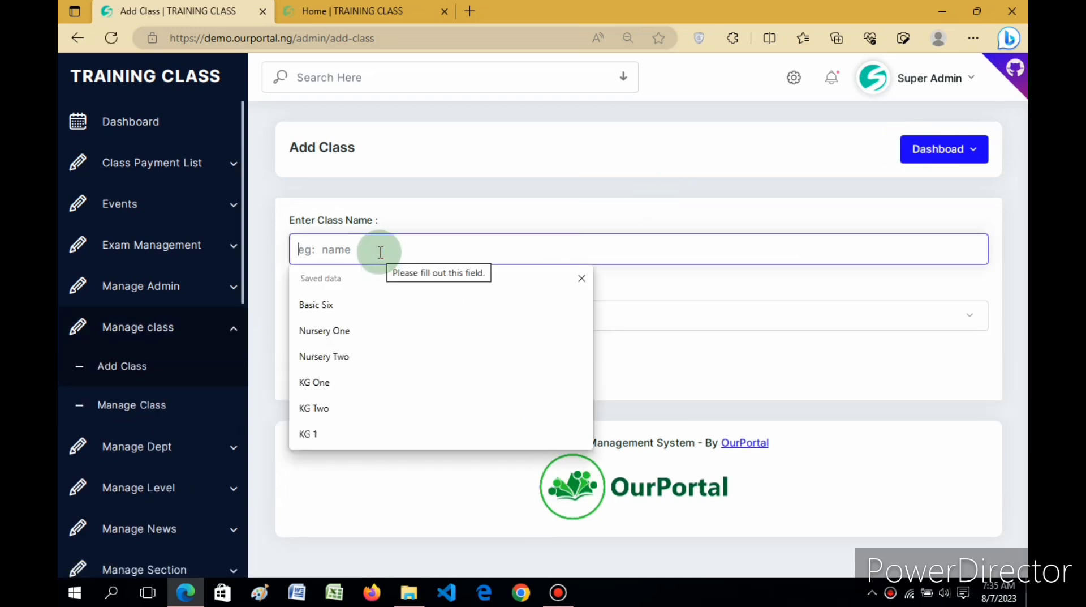
pyautogui.write('V')
pyautogui.press('BackSpace')
pyautogui.write('B')
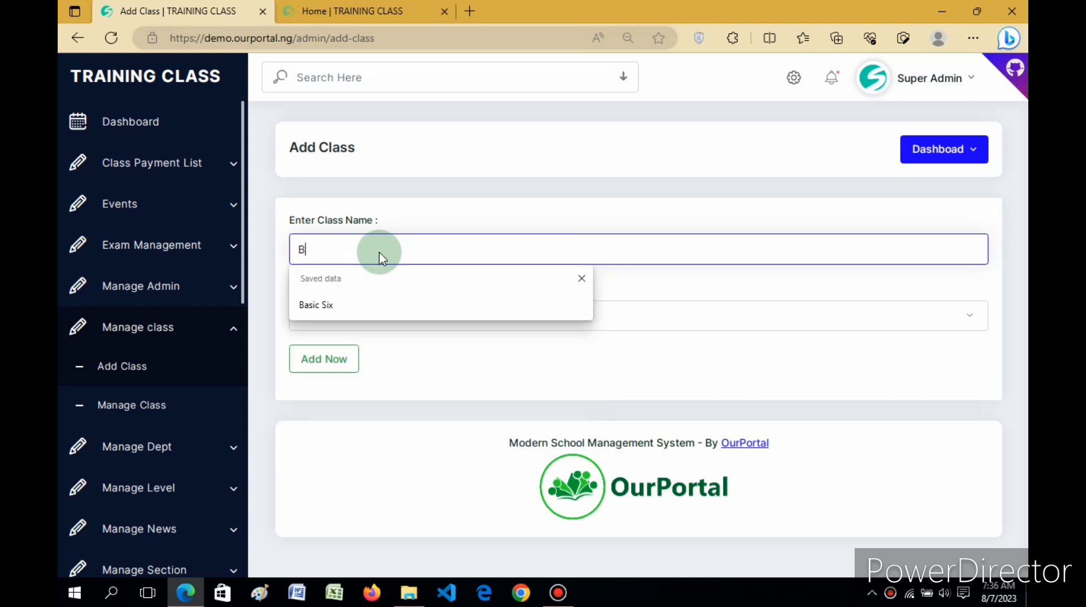
pyautogui.write('asic 1')
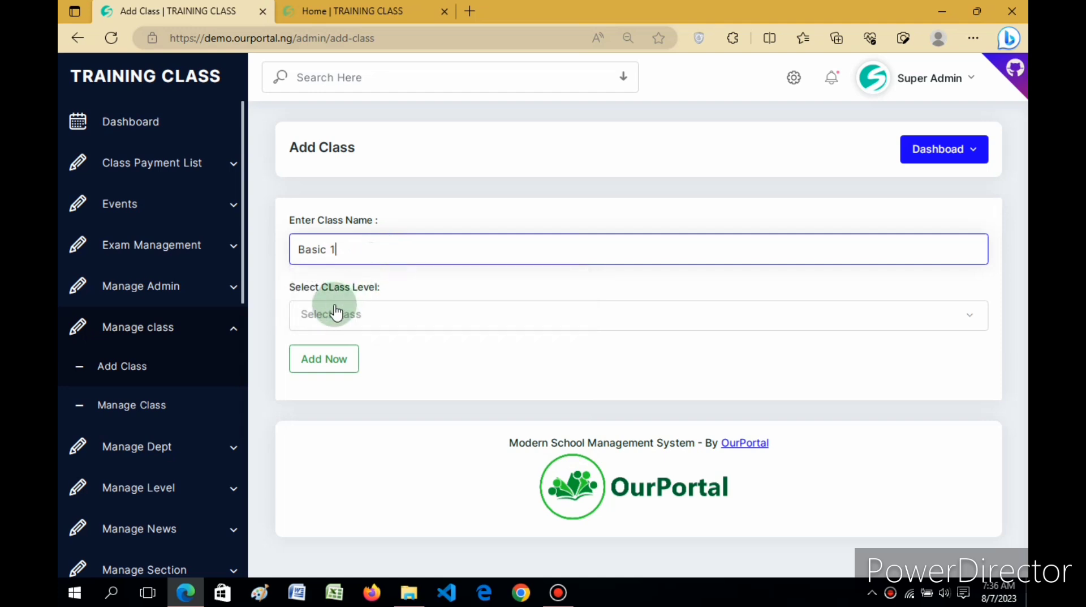
pyautogui.click(339, 320)
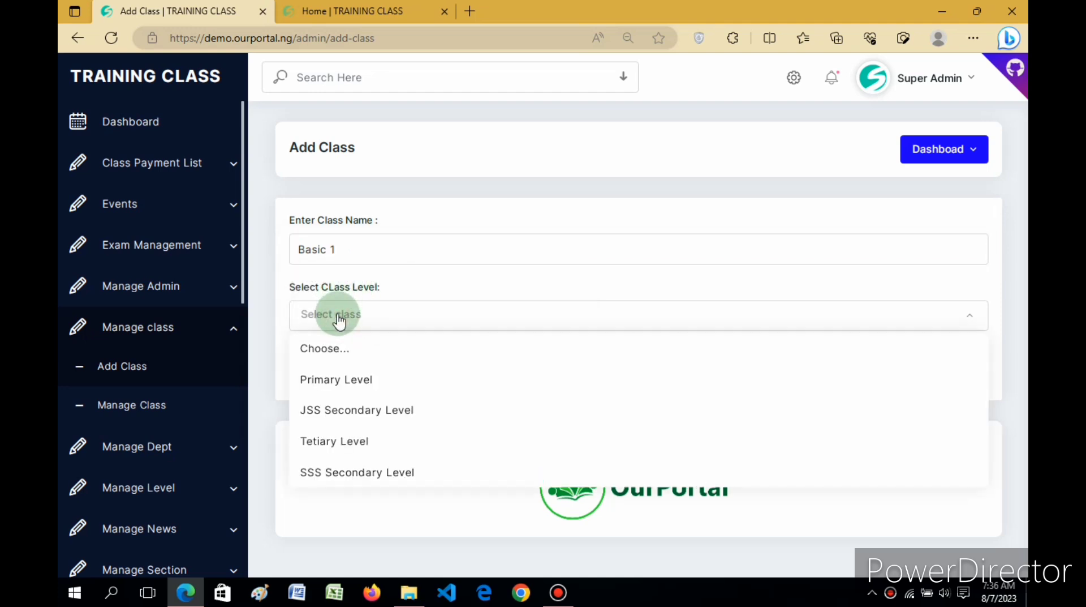
pyautogui.click(334, 379)
pyautogui.click(320, 360)
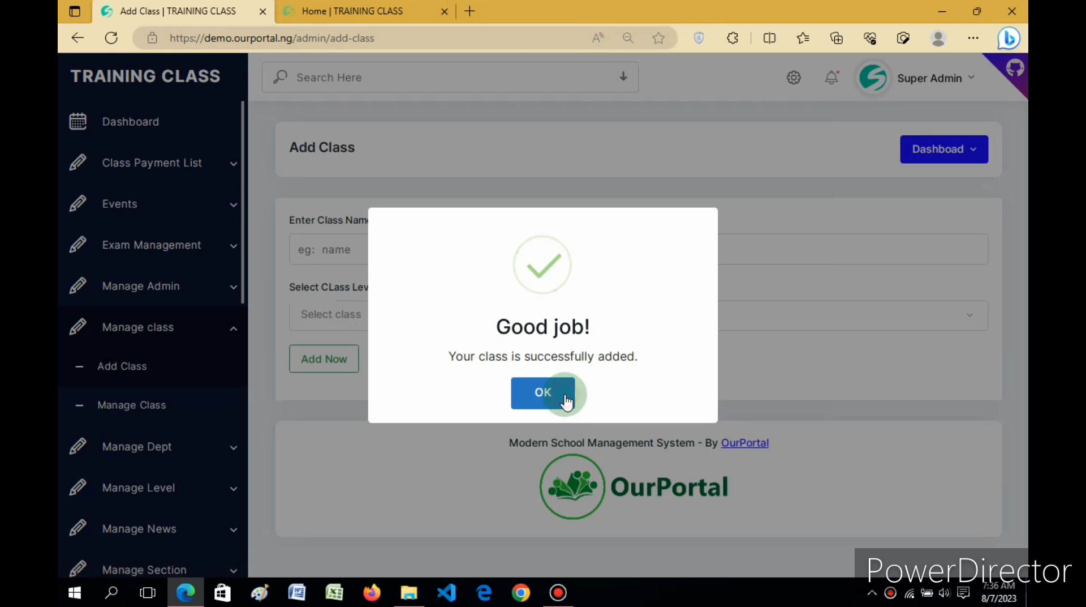
pyautogui.click(566, 399)
# Step: Add another class named Basic 2 and assign it to Primary Level
pyautogui.click(357, 251)
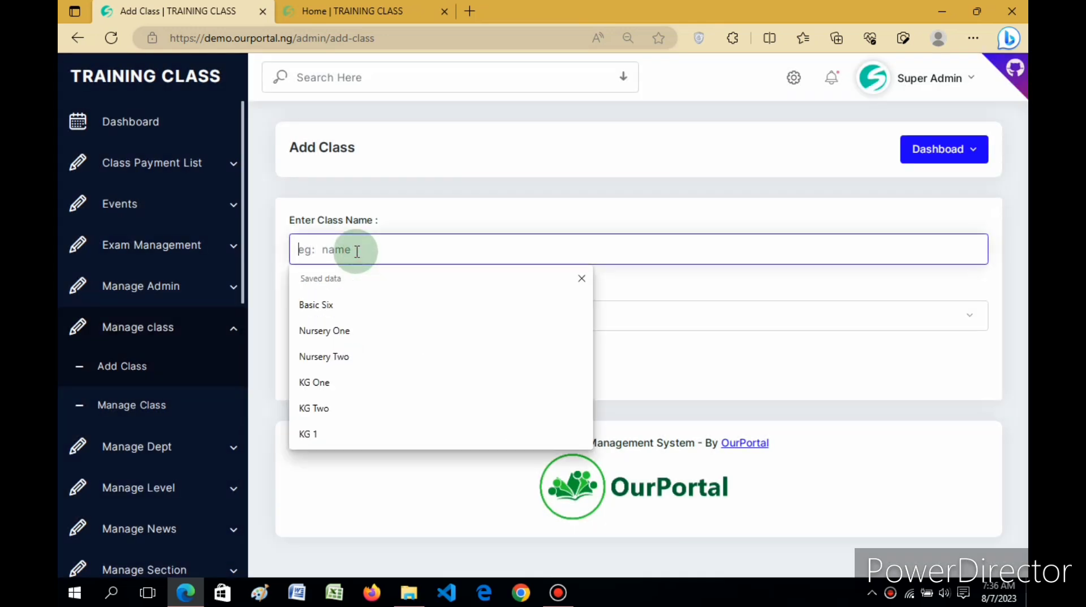
pyautogui.write('Ba')
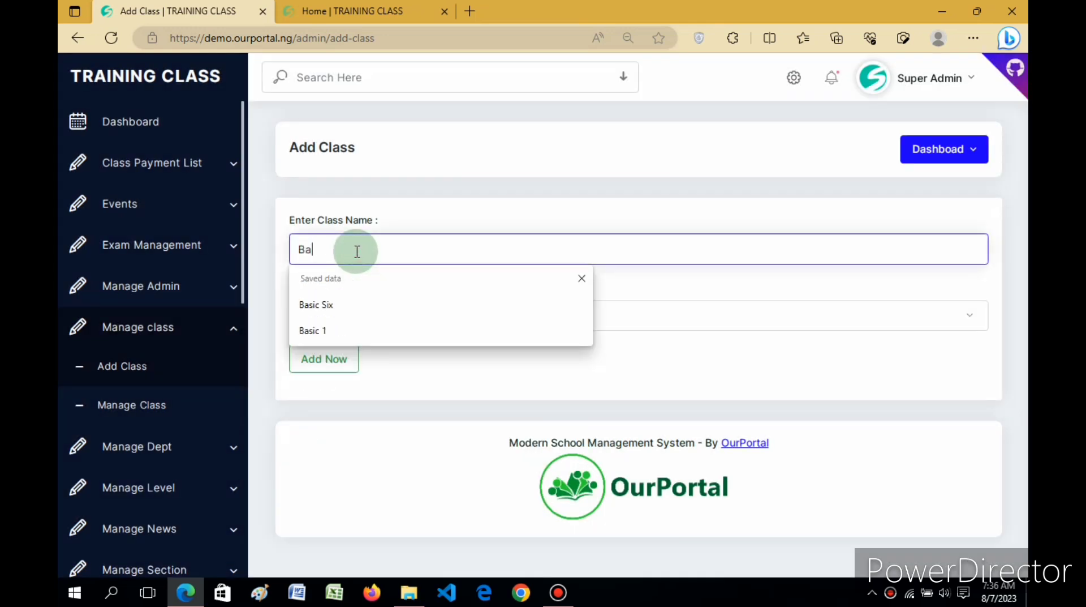
pyautogui.click(310, 337)
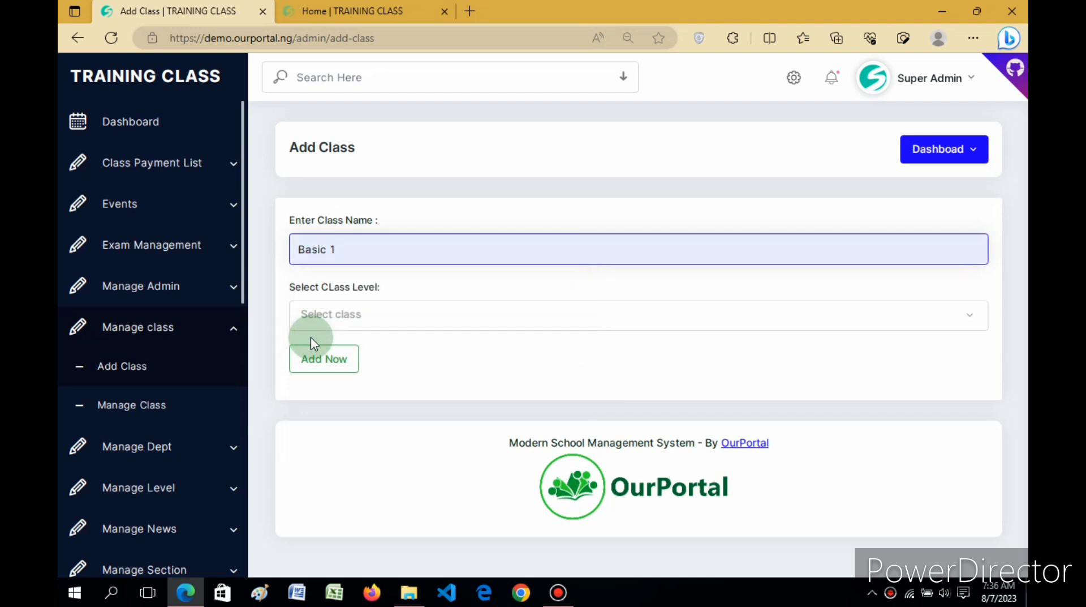
pyautogui.press('BackSpace')
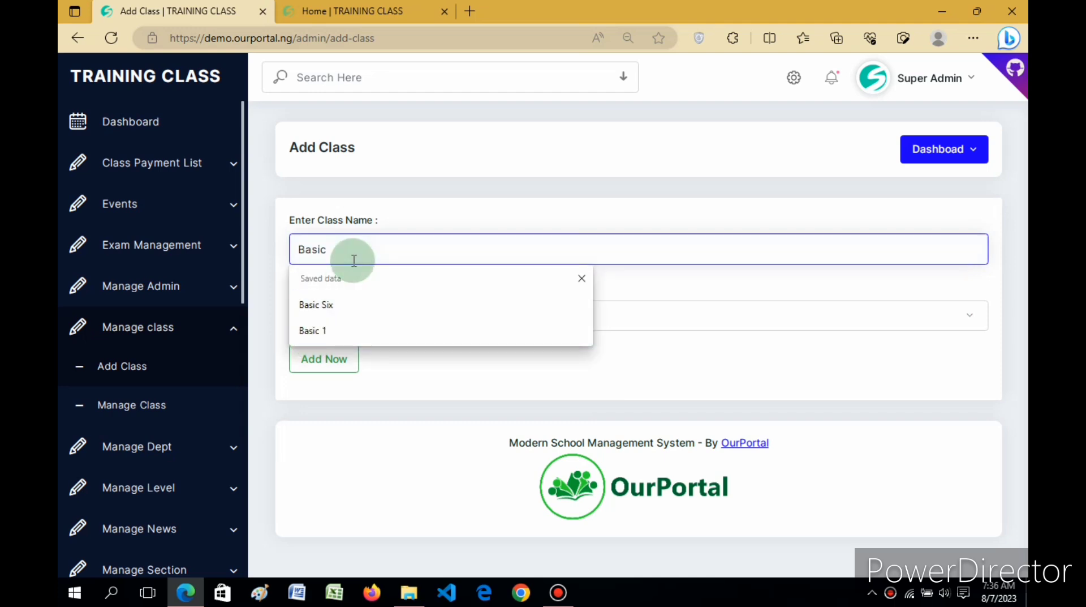
pyautogui.write('2')
pyautogui.click(328, 316)
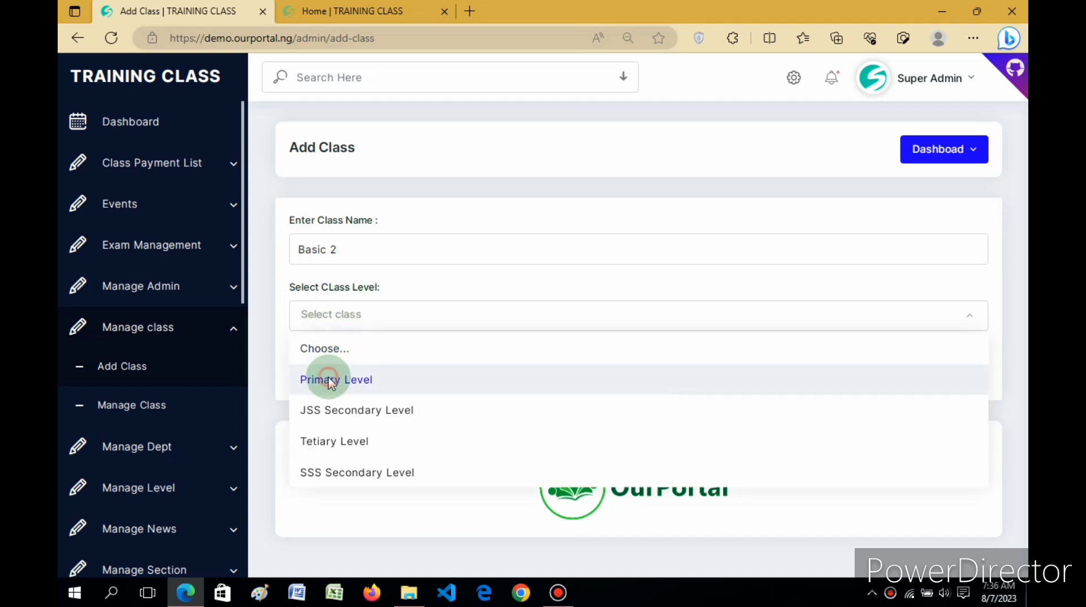
pyautogui.click(331, 380)
pyautogui.click(322, 367)
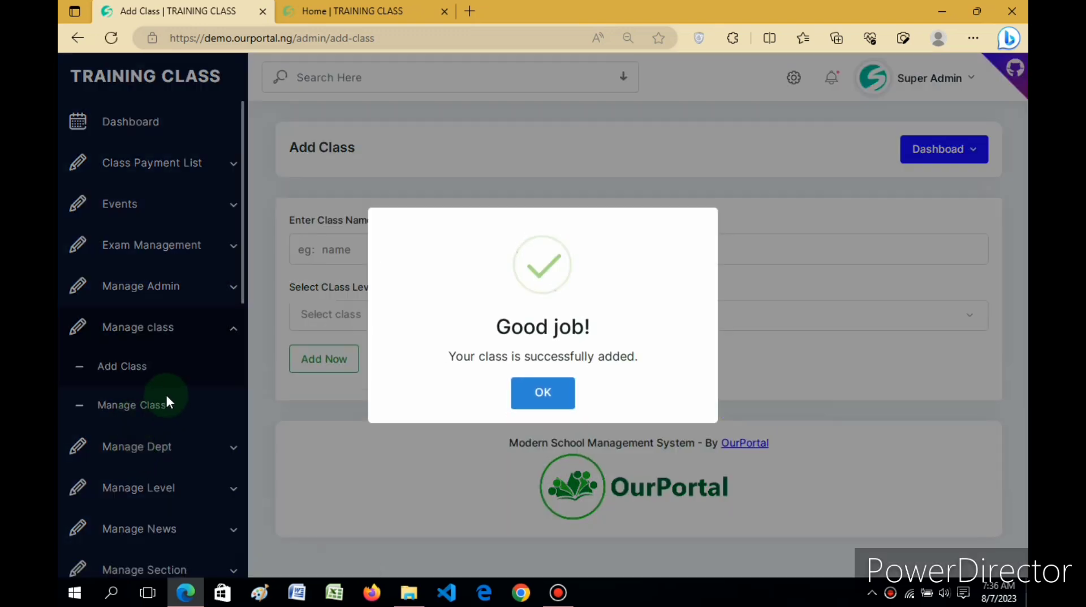
pyautogui.click(558, 390)
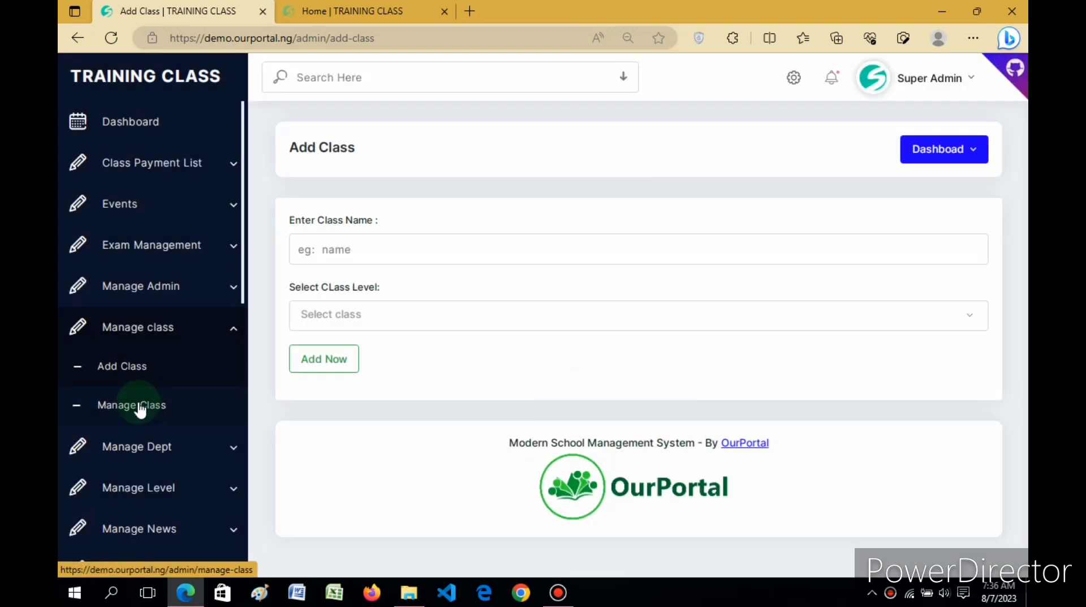
# Step: Return to the class list and search it for "Basi"
pyautogui.click(140, 405)
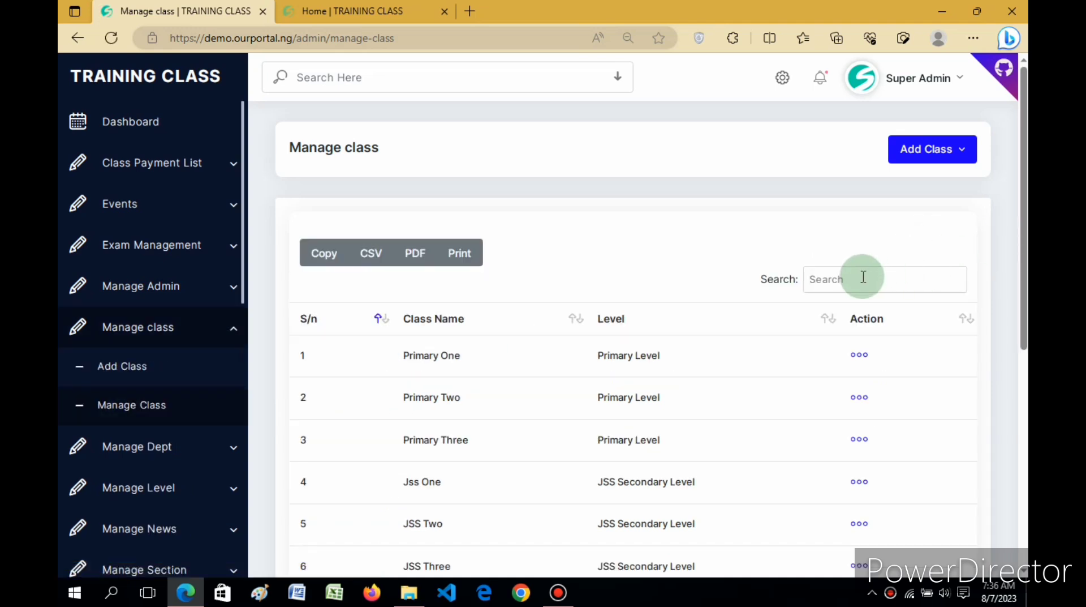
pyautogui.click(864, 277)
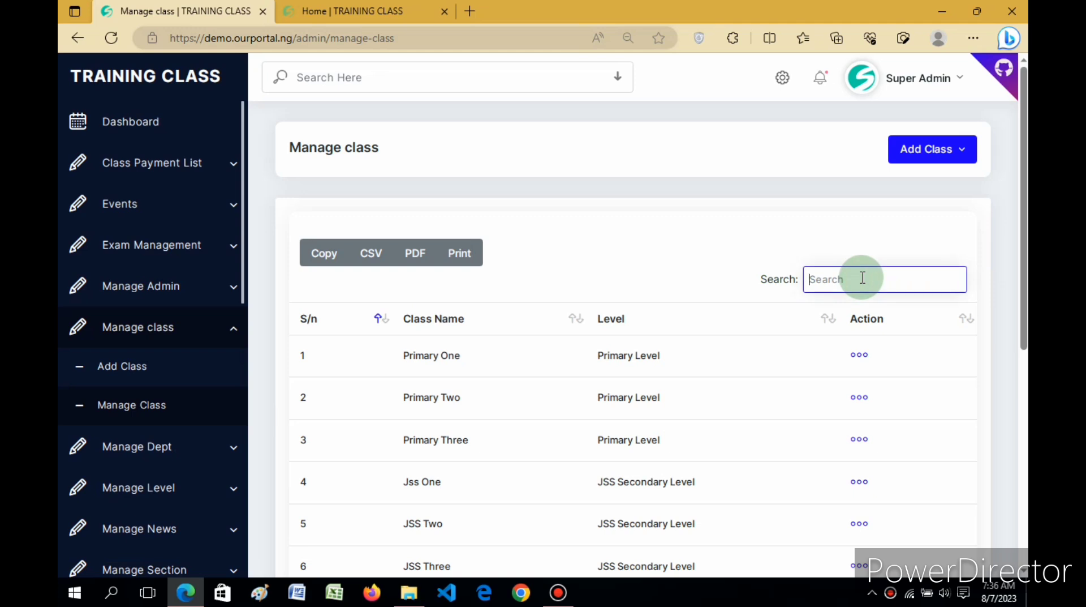
pyautogui.write('Basi')
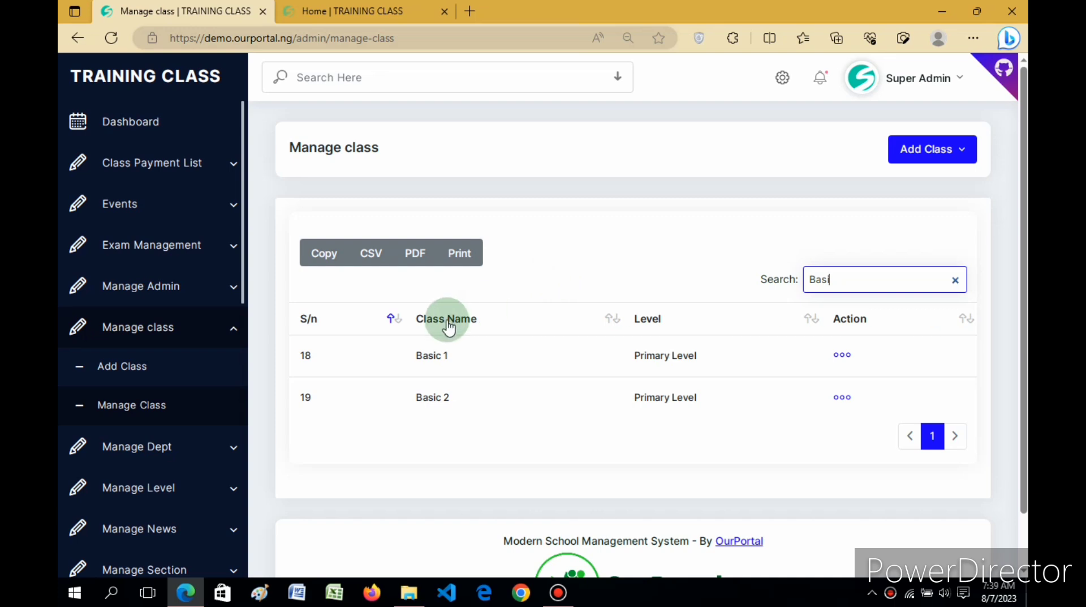
# Step: Open the list of existing subjects from the subject management section
pyautogui.moveTo(245, 223); pyautogui.dragTo(248, 293)
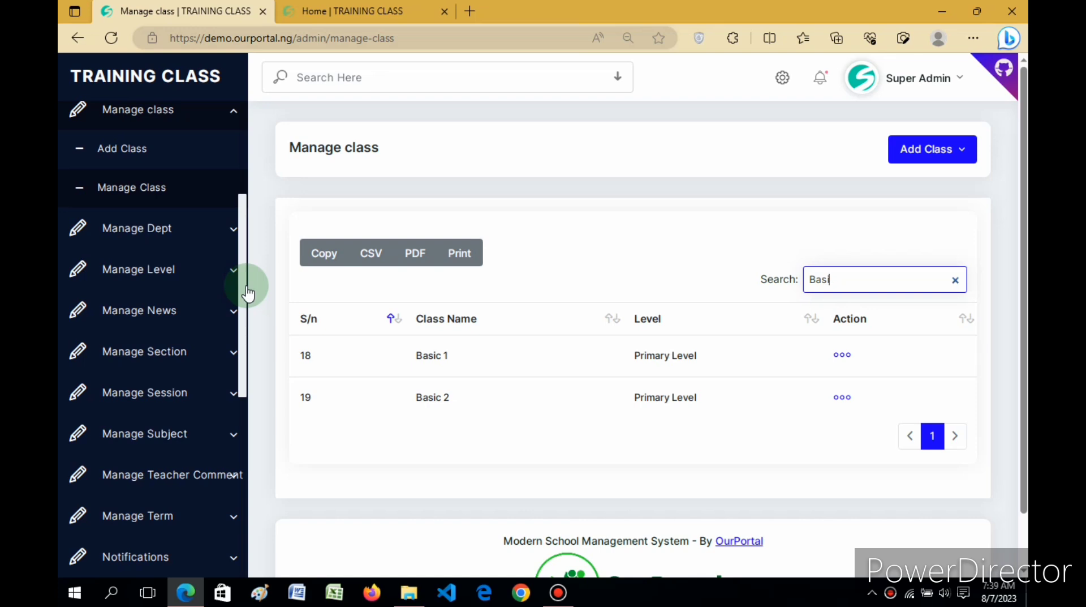
pyautogui.scroll(-1, 245, 288)
pyautogui.scroll(1, 246, 306)
pyautogui.scroll(-2, 247, 310)
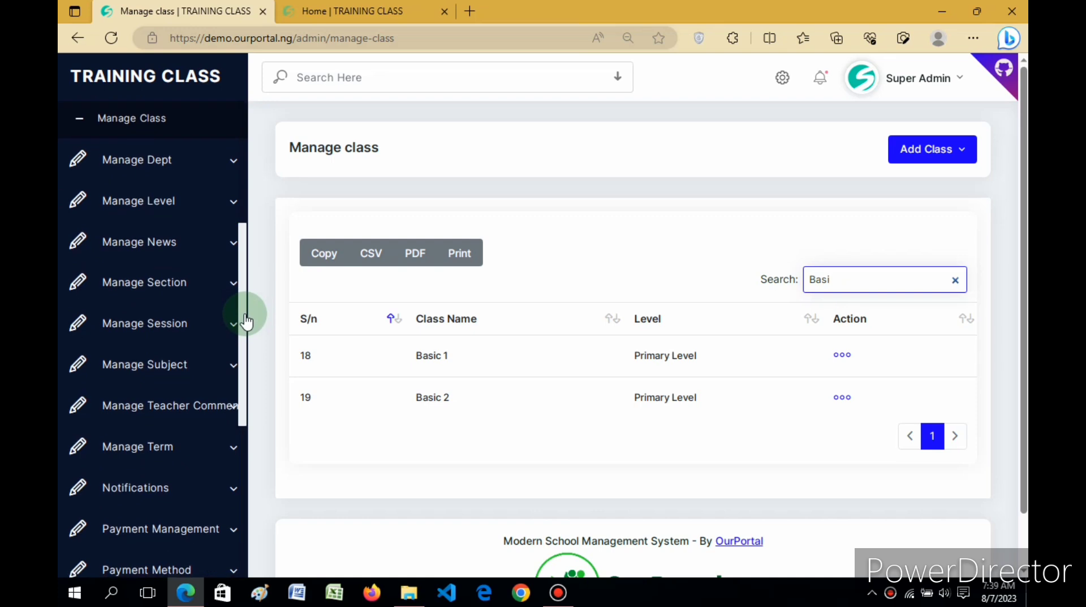
pyautogui.moveTo(245, 315); pyautogui.dragTo(242, 343)
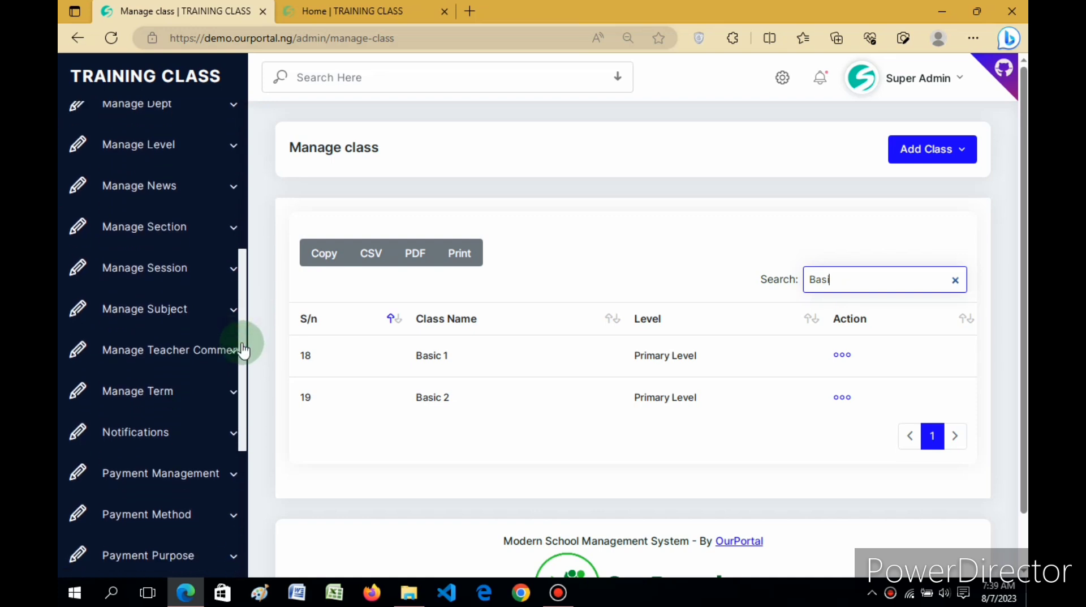
pyautogui.click(179, 312)
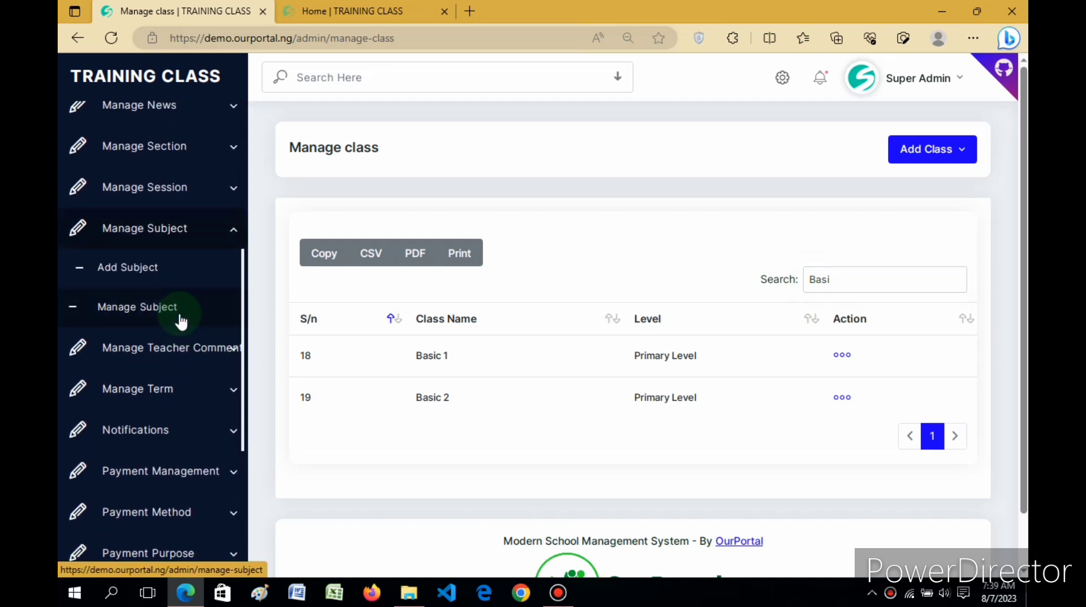
pyautogui.click(157, 310)
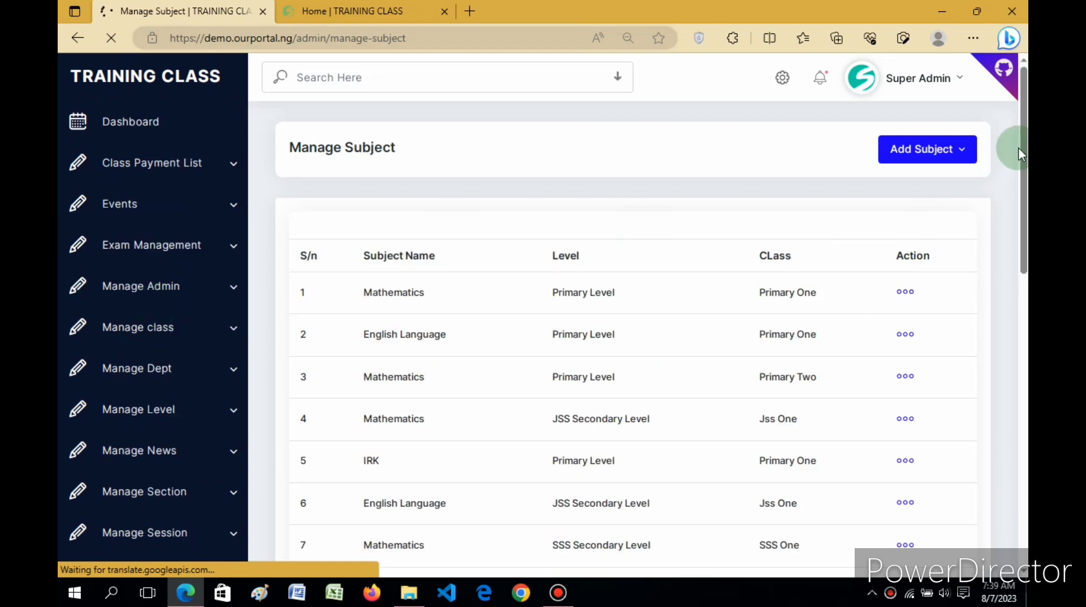
# Step: Review the subject list, checking each subject's level and class
pyautogui.scroll(-1, 1025, 238)
pyautogui.scroll(-5, 1025, 238)
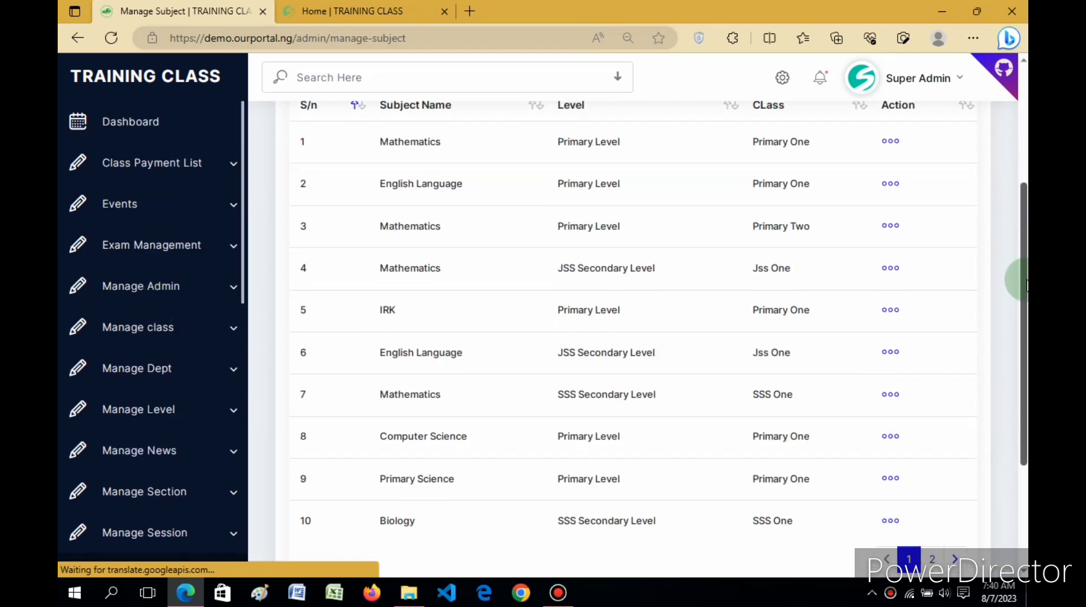
pyautogui.scroll(-1, 1022, 362)
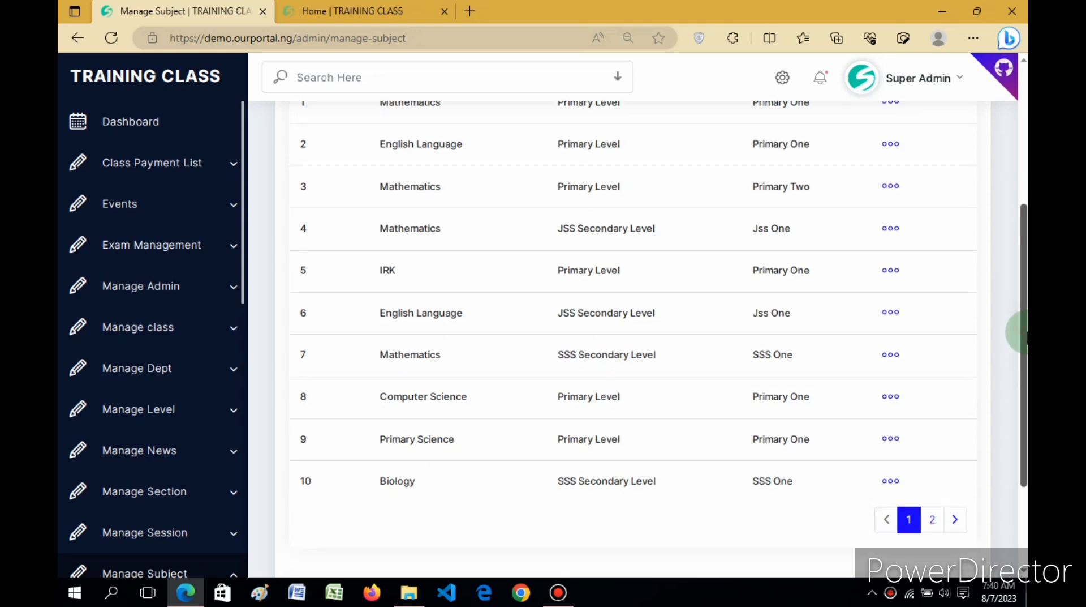
pyautogui.click(933, 519)
pyautogui.click(911, 519)
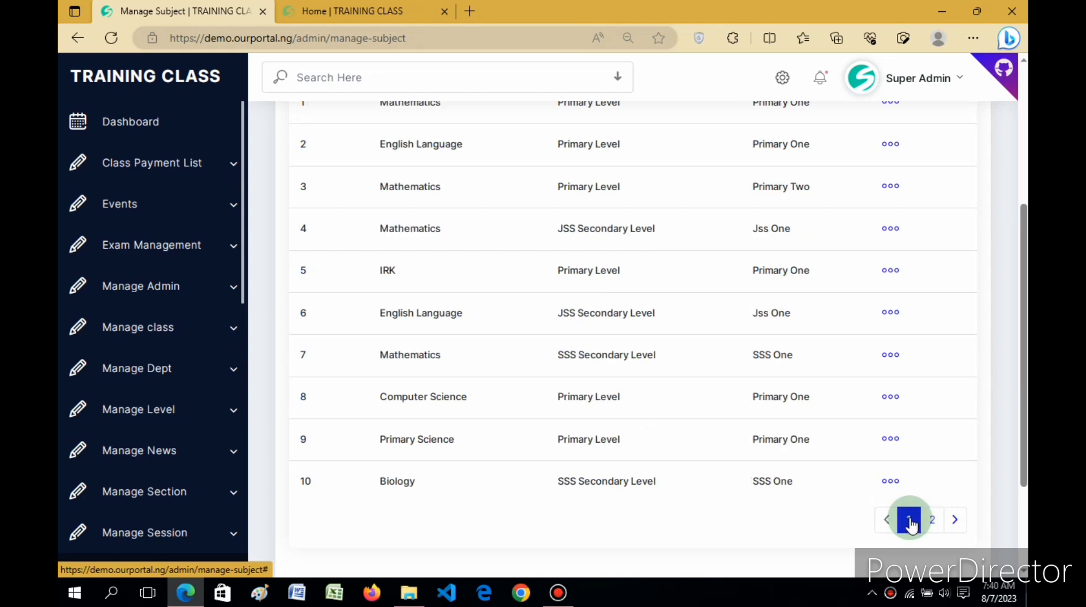
pyautogui.moveTo(1025, 389); pyautogui.dragTo(1020, 287)
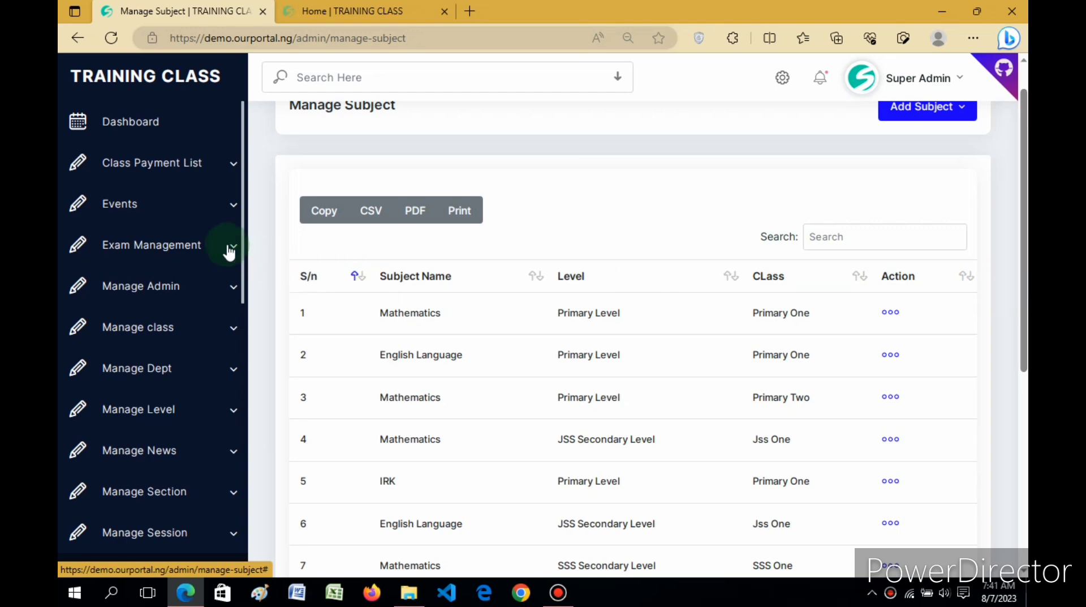
pyautogui.scroll(-2, 243, 192)
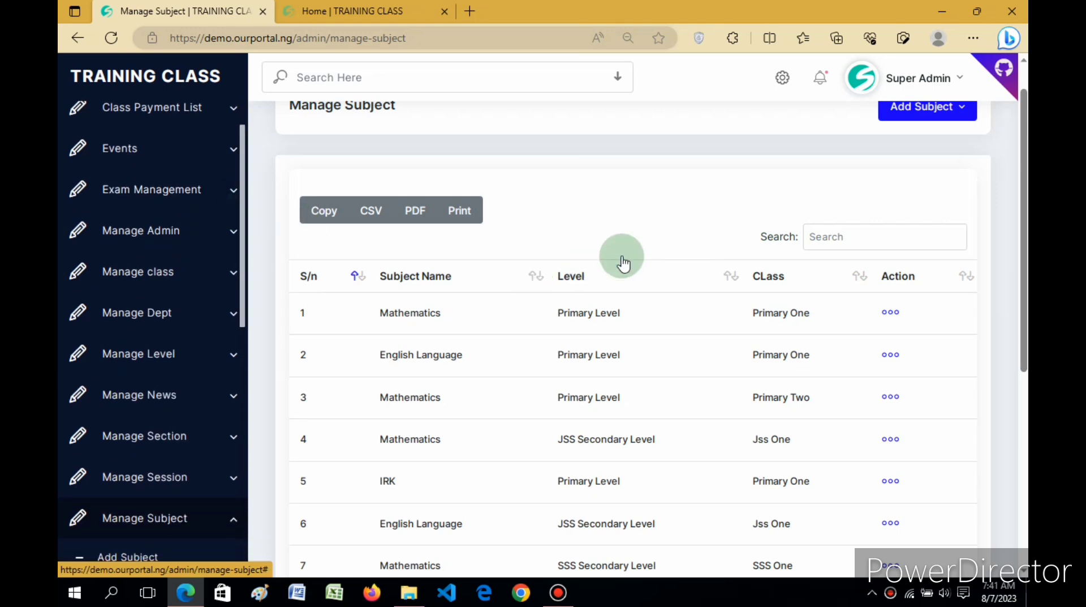
pyautogui.moveTo(1024, 189); pyautogui.dragTo(1023, 341)
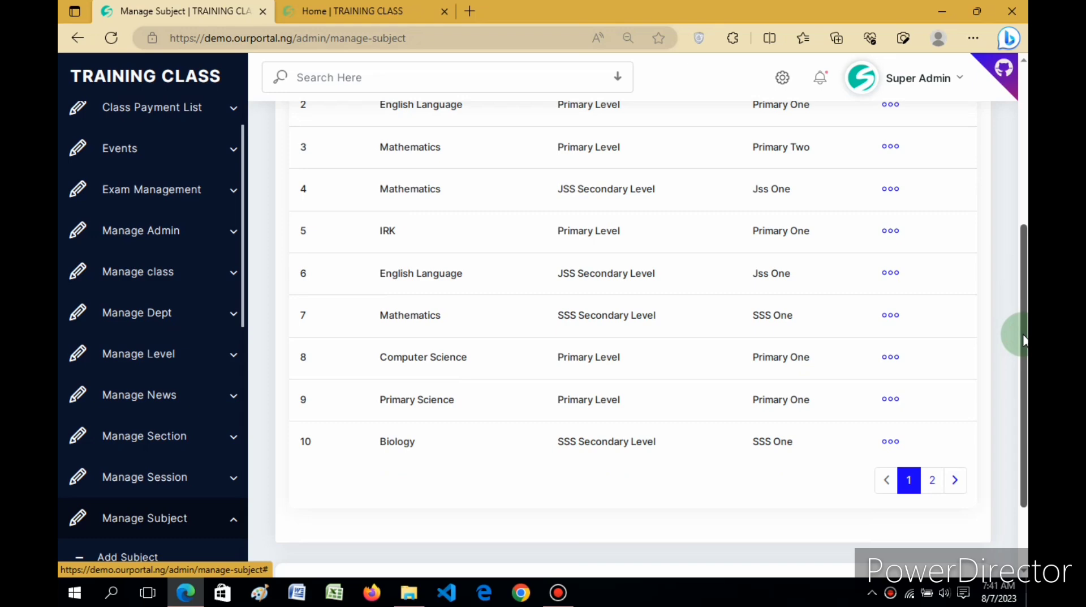
pyautogui.moveTo(1024, 335); pyautogui.dragTo(1027, 238)
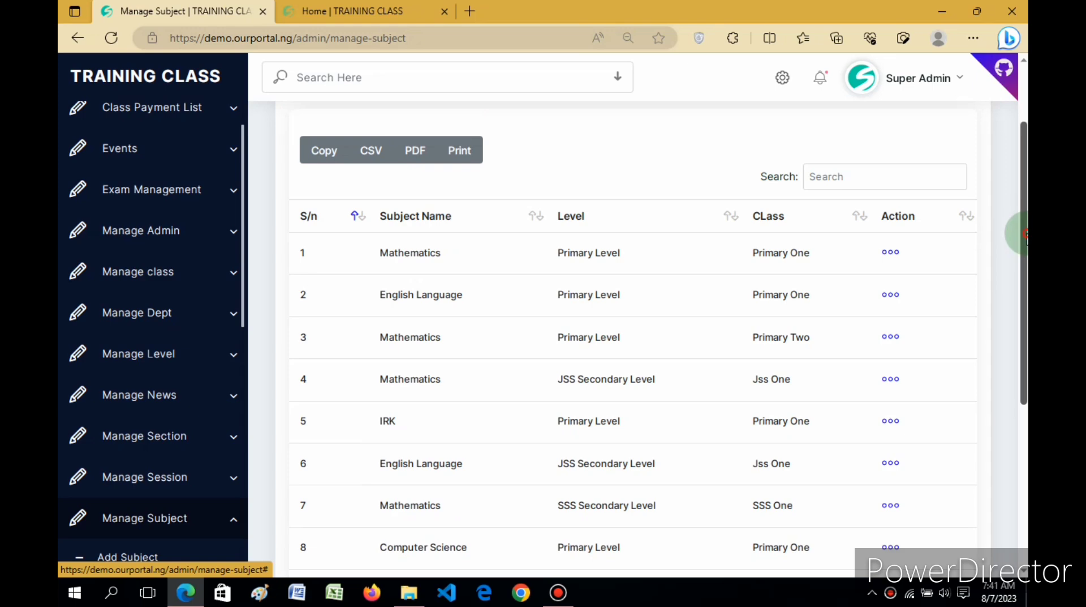
# Step: Start adding a new subject and enter CCA as its name
pyautogui.moveTo(1027, 238); pyautogui.dragTo(1027, 201)
pyautogui.click(936, 122)
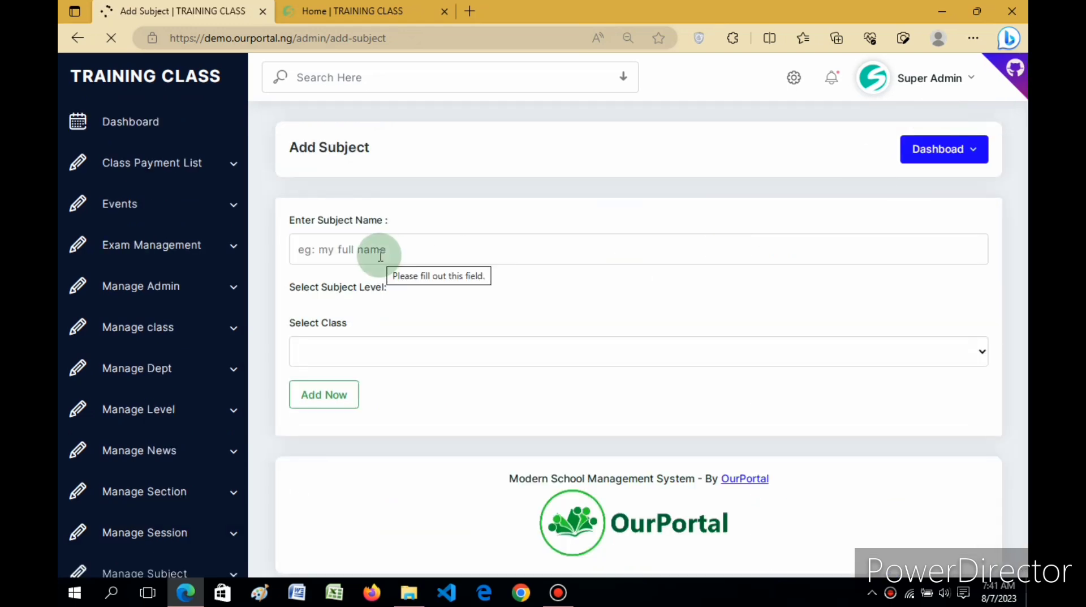
pyautogui.click(380, 256)
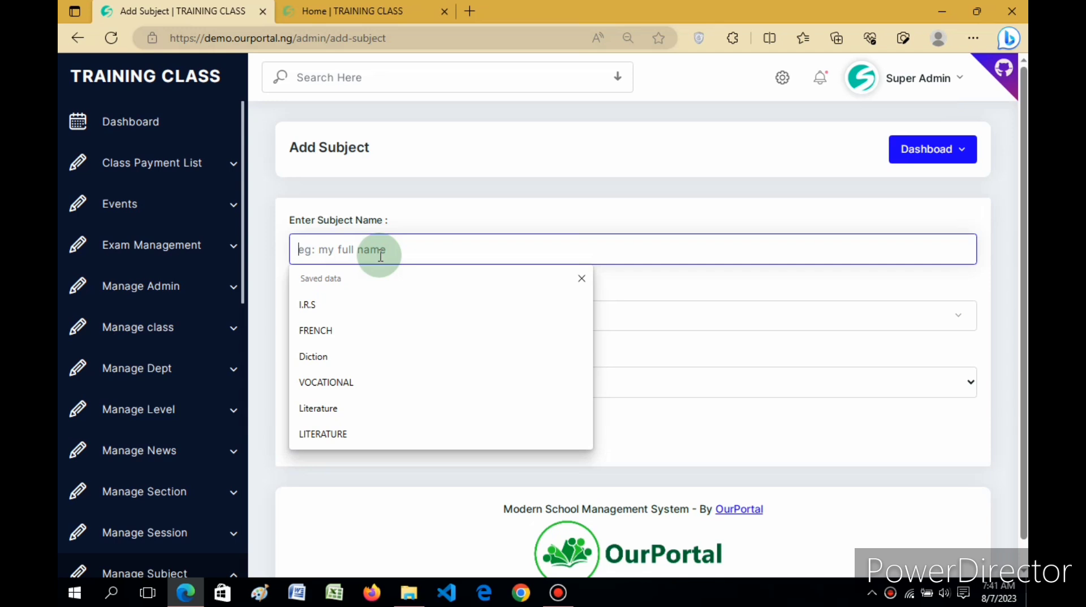
pyautogui.write('P')
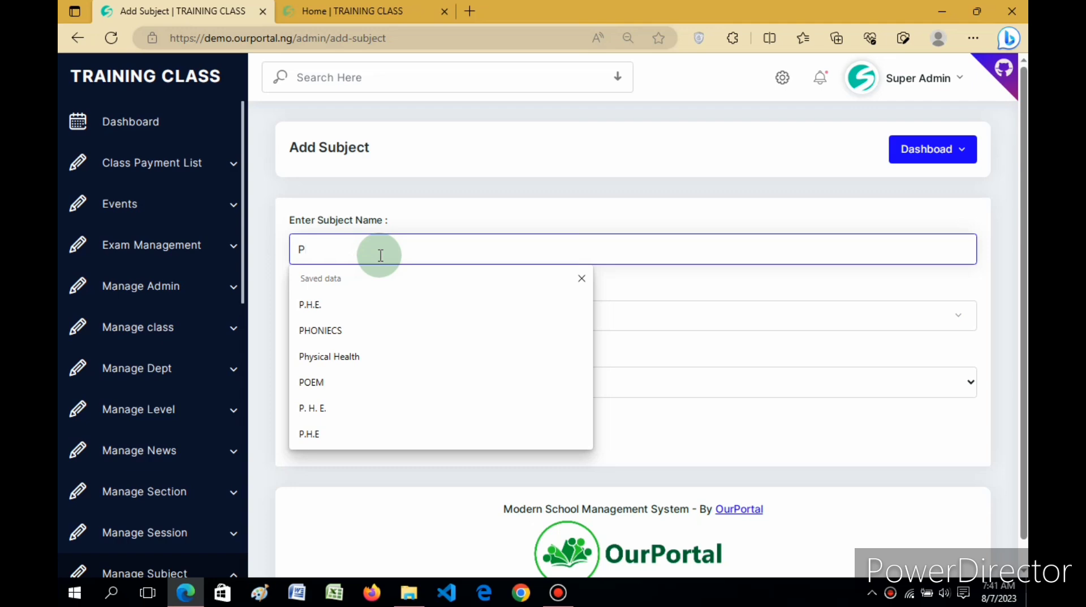
pyautogui.press('BackSpace')
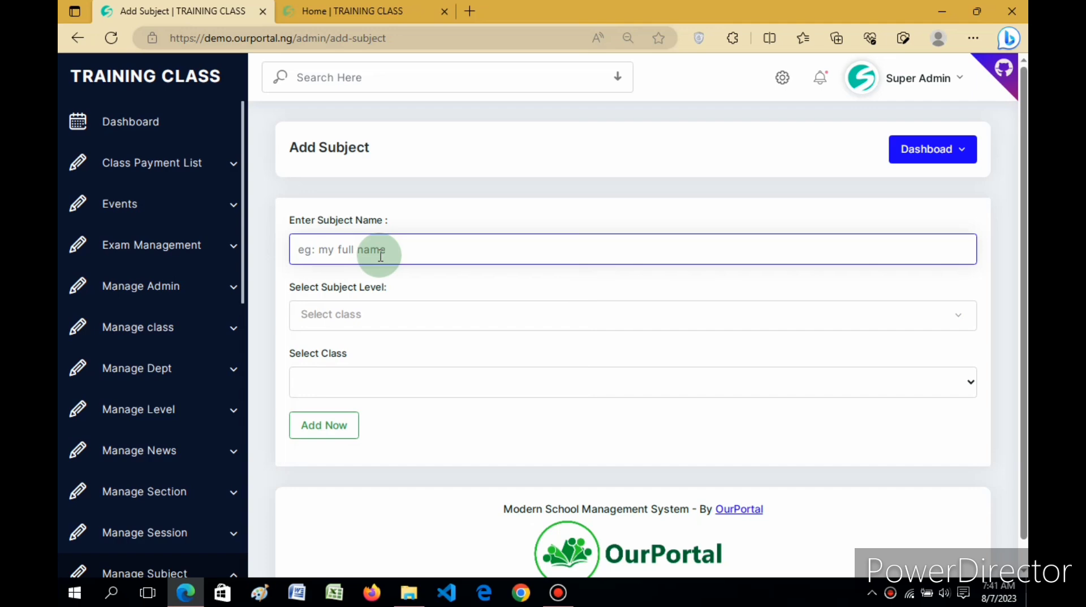
pyautogui.write('C')
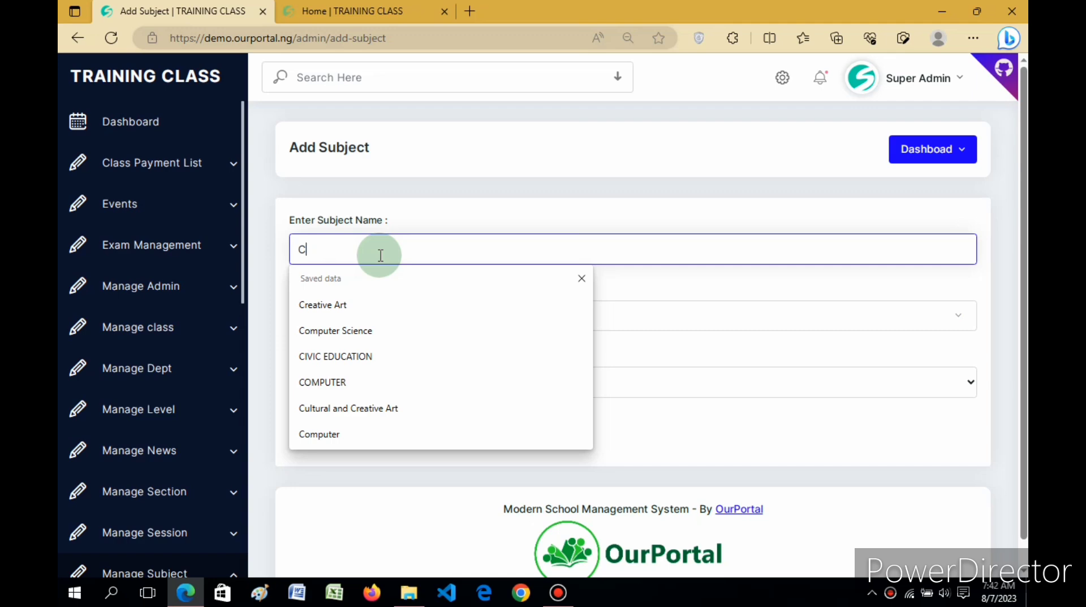
pyautogui.press('BackSpace')
pyautogui.write('CC')
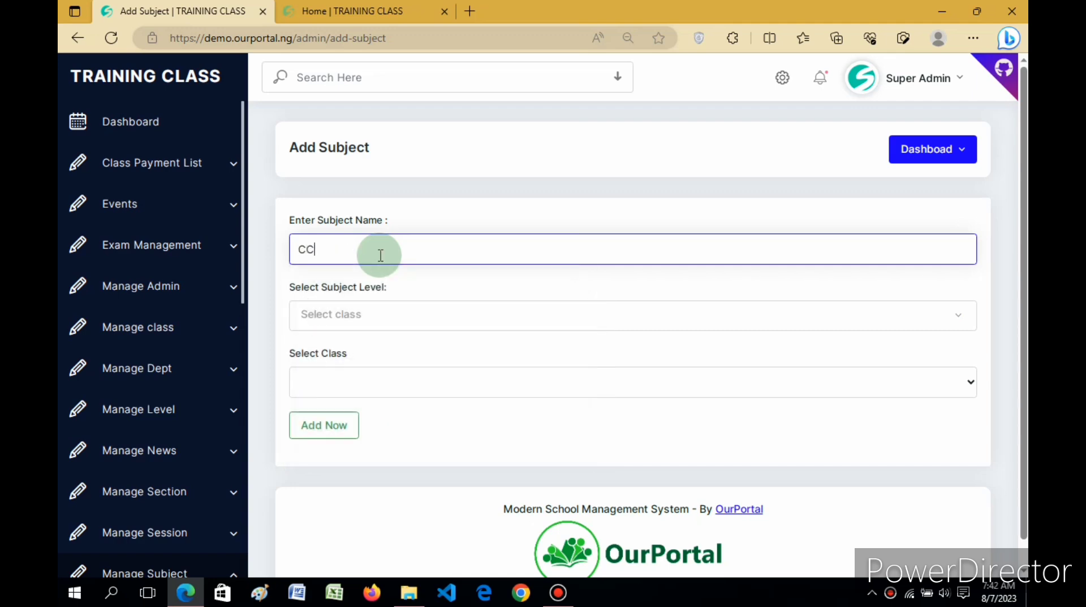
pyautogui.write('A')
# Step: Assign the new CCA subject to Primary Level and class Basic 1, and submit it
pyautogui.click(362, 316)
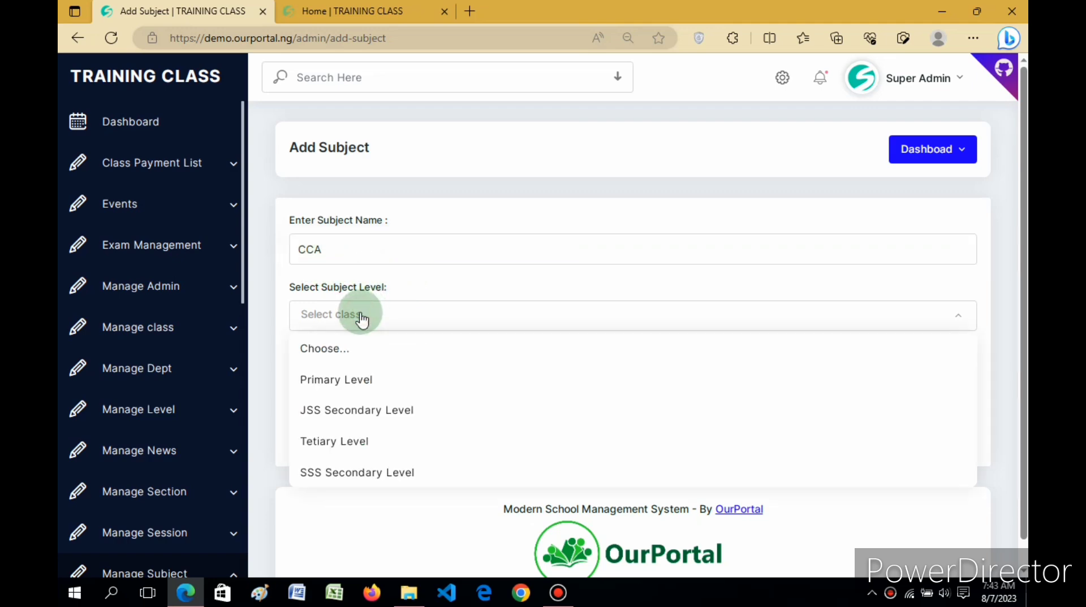
pyautogui.click(355, 380)
pyautogui.click(353, 383)
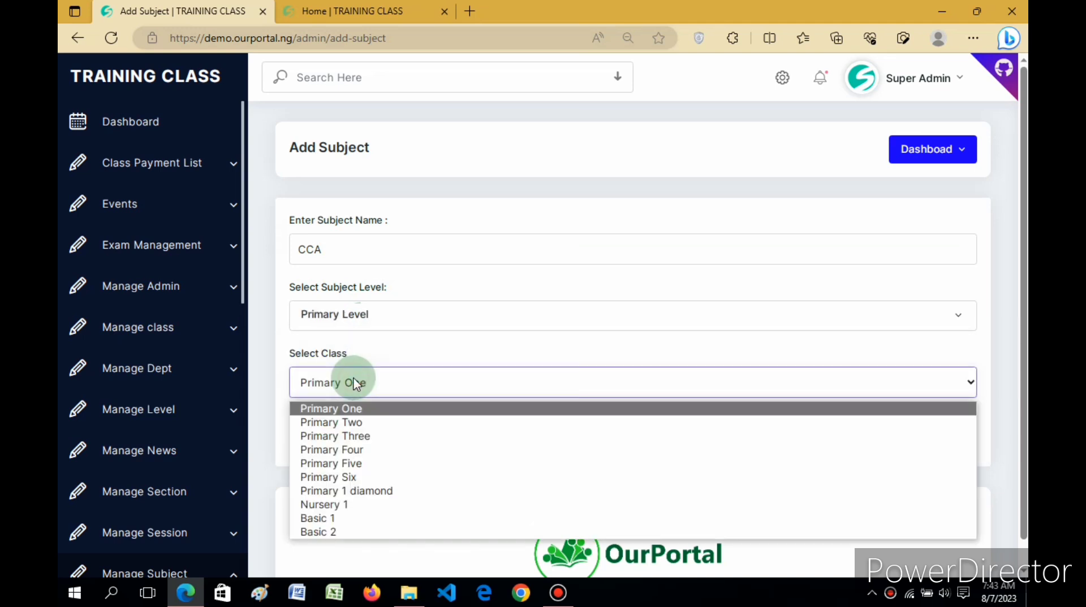
pyautogui.click(326, 518)
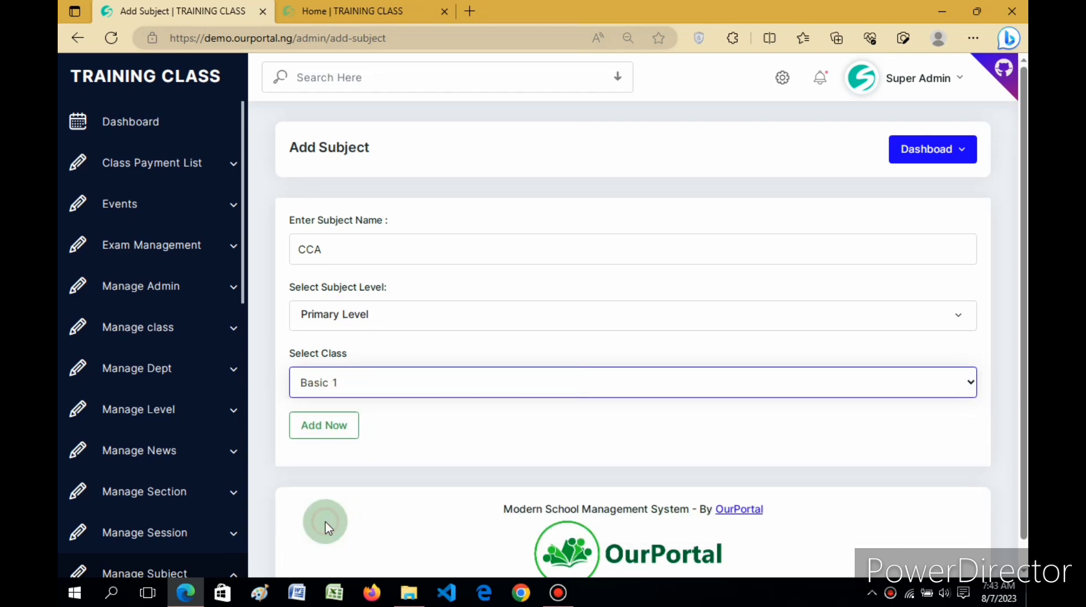
pyautogui.click(320, 422)
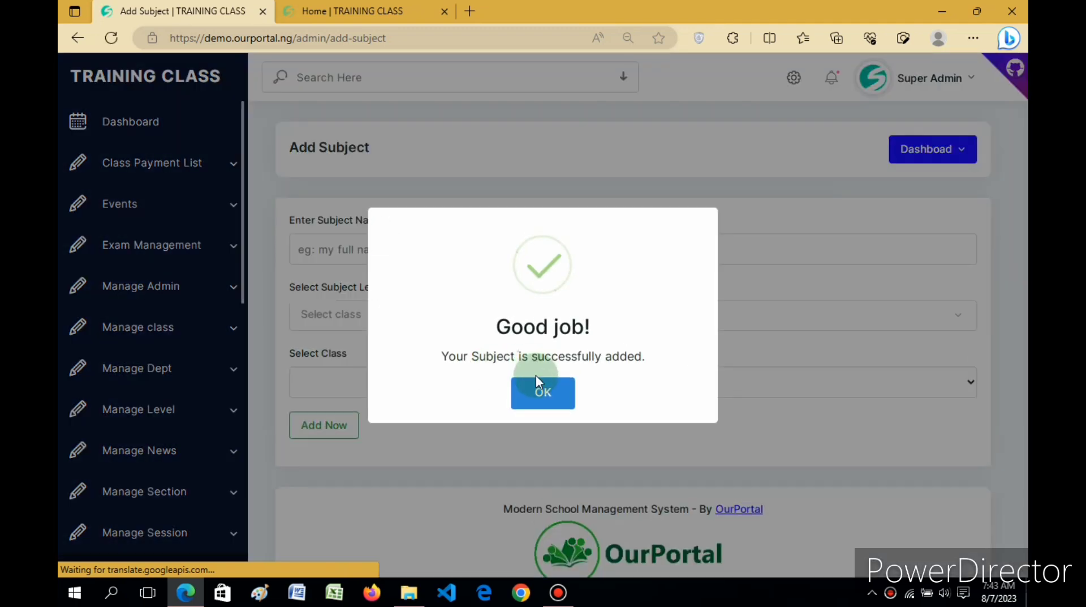
pyautogui.click(536, 376)
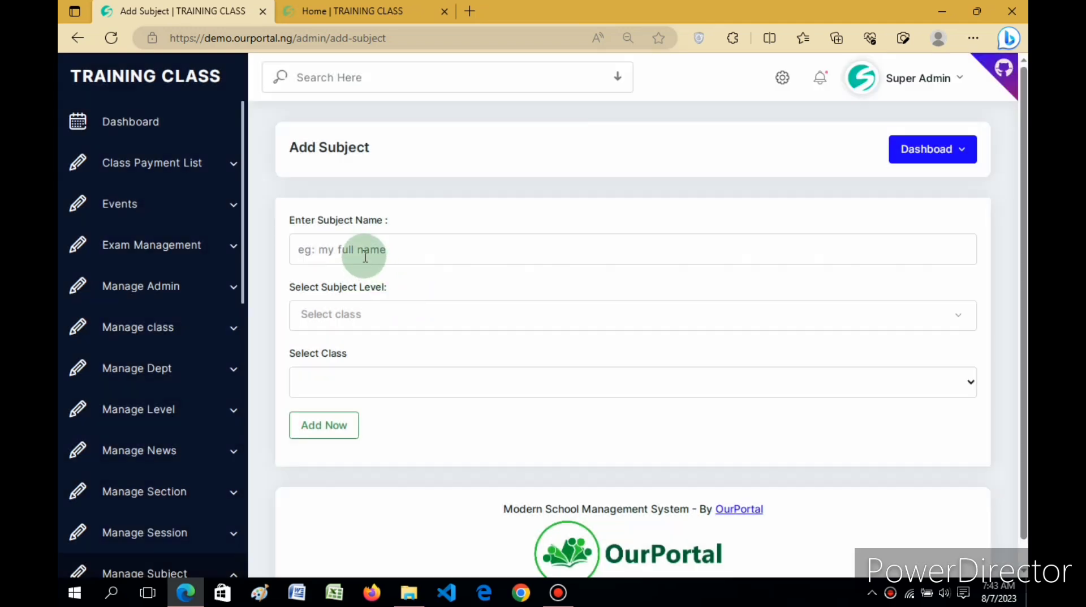
# Step: Add another subject named CRK for Primary Level and class Basic 1
pyautogui.click(365, 256)
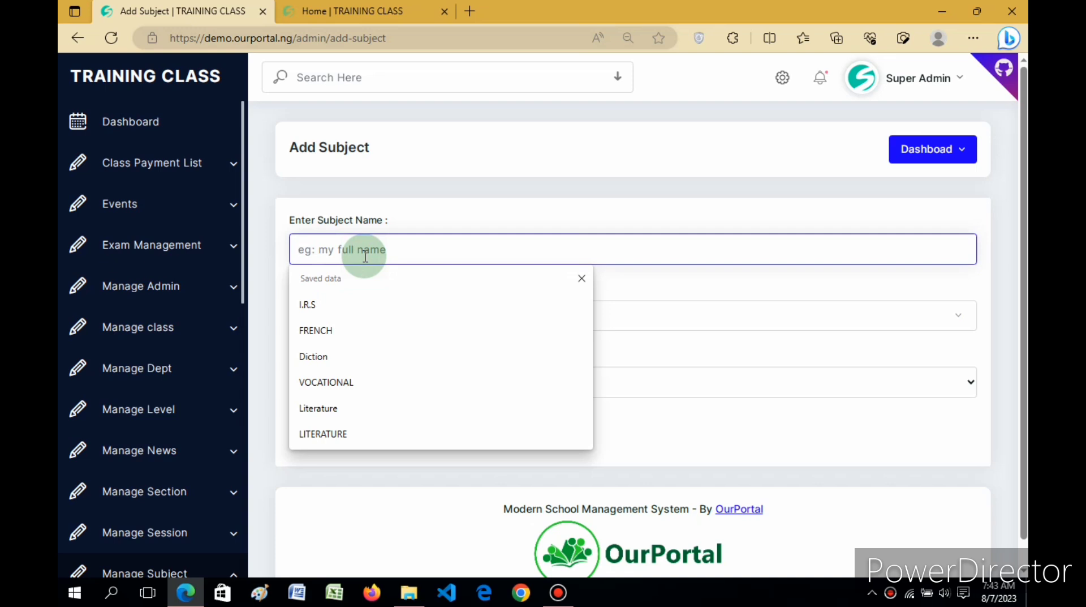
pyautogui.write('C')
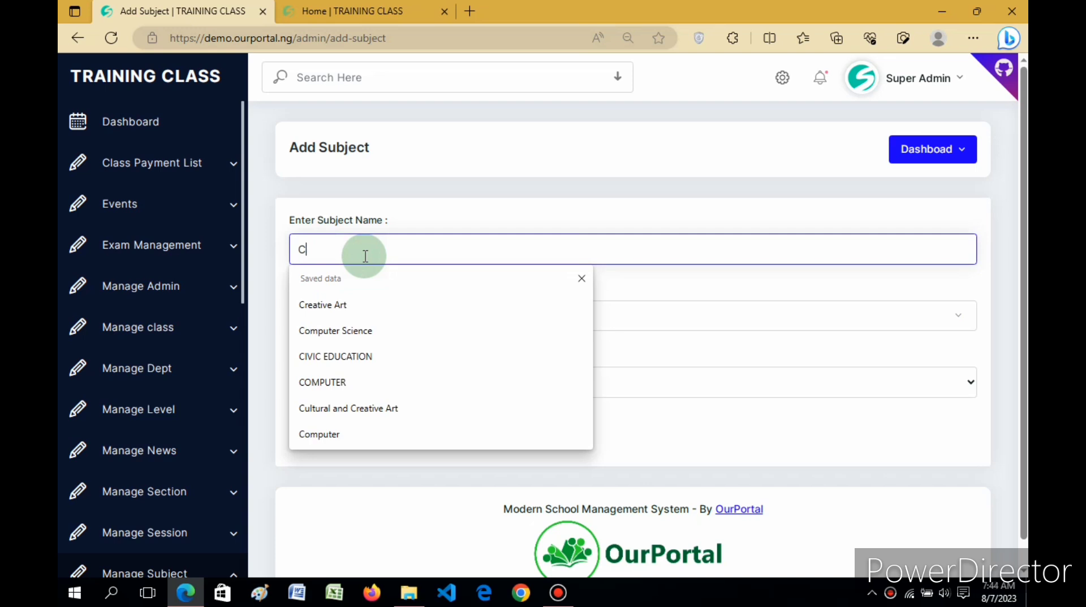
pyautogui.write('RK')
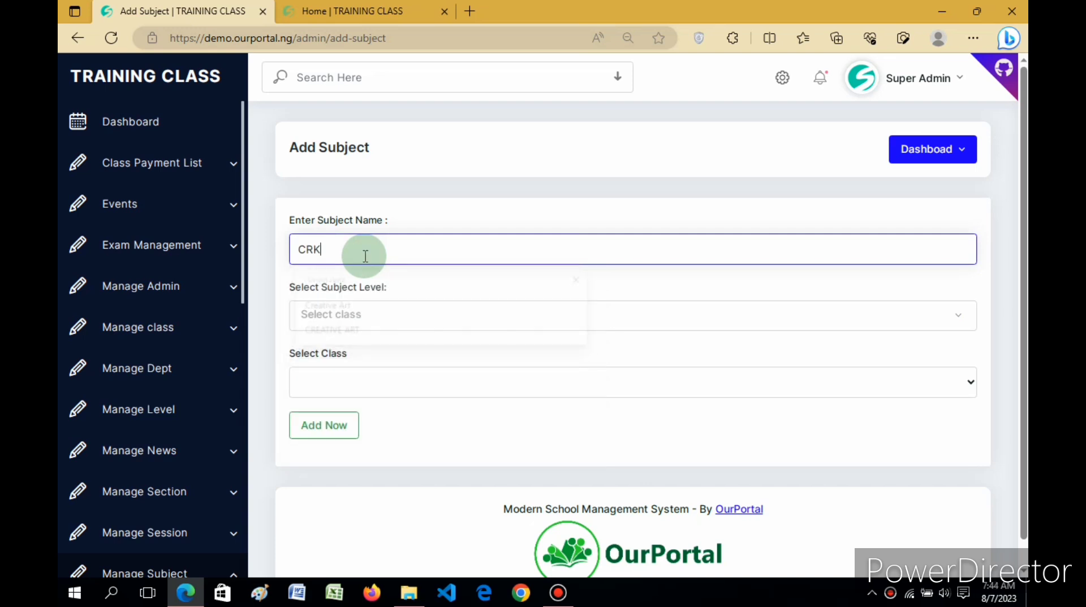
pyautogui.click(343, 317)
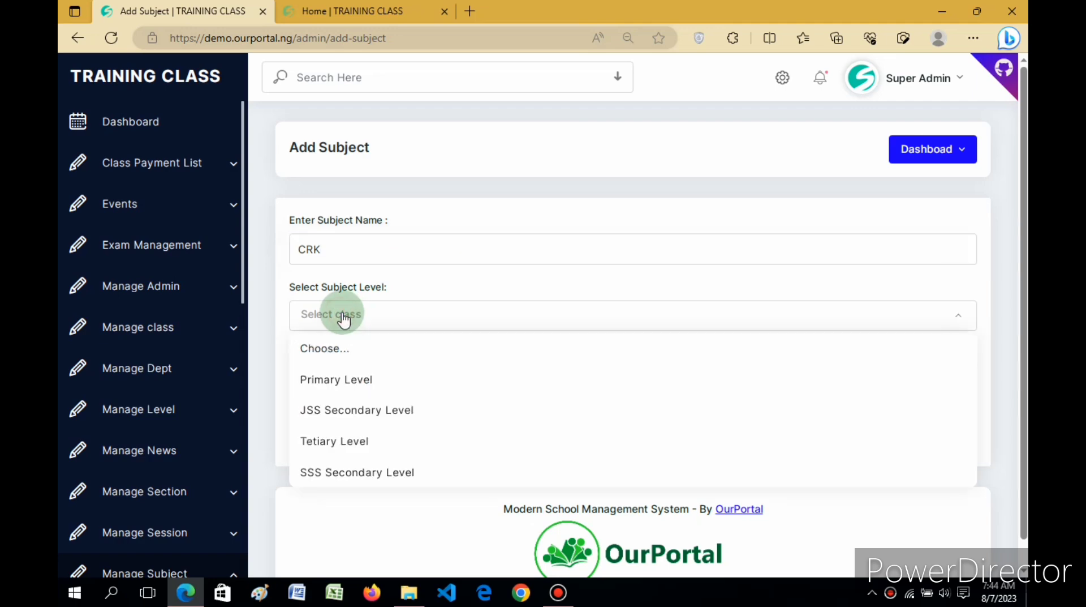
pyautogui.click(338, 388)
pyautogui.click(341, 383)
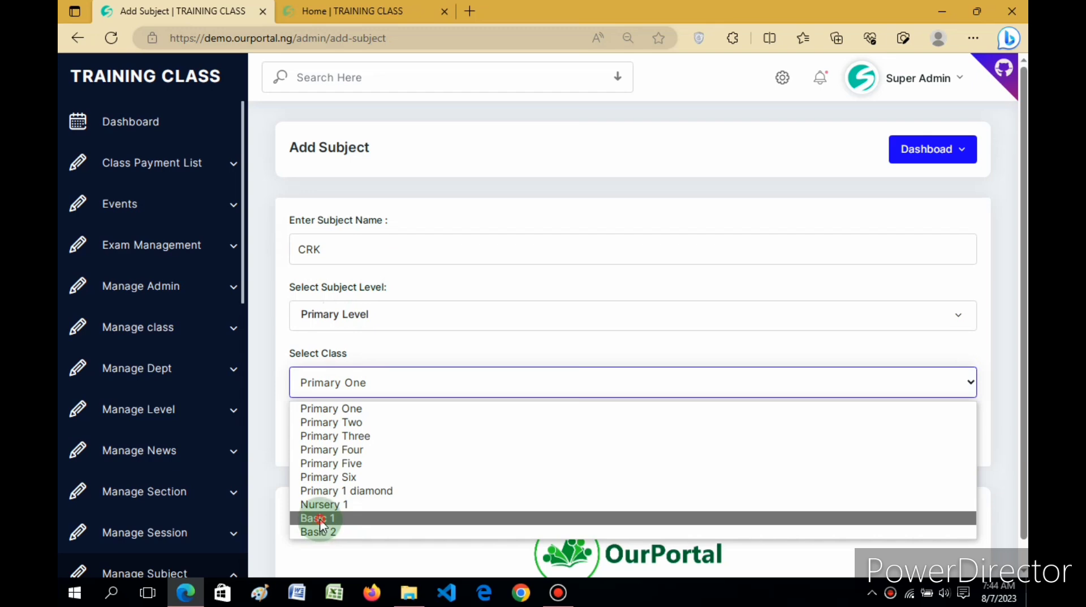
pyautogui.click(320, 518)
pyautogui.click(331, 421)
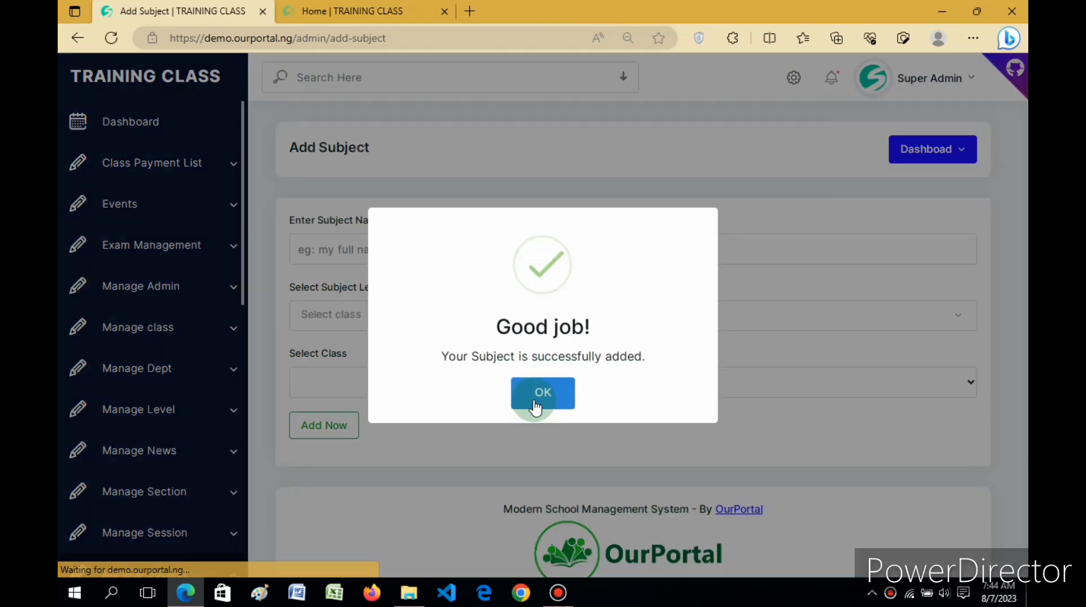
pyautogui.click(534, 401)
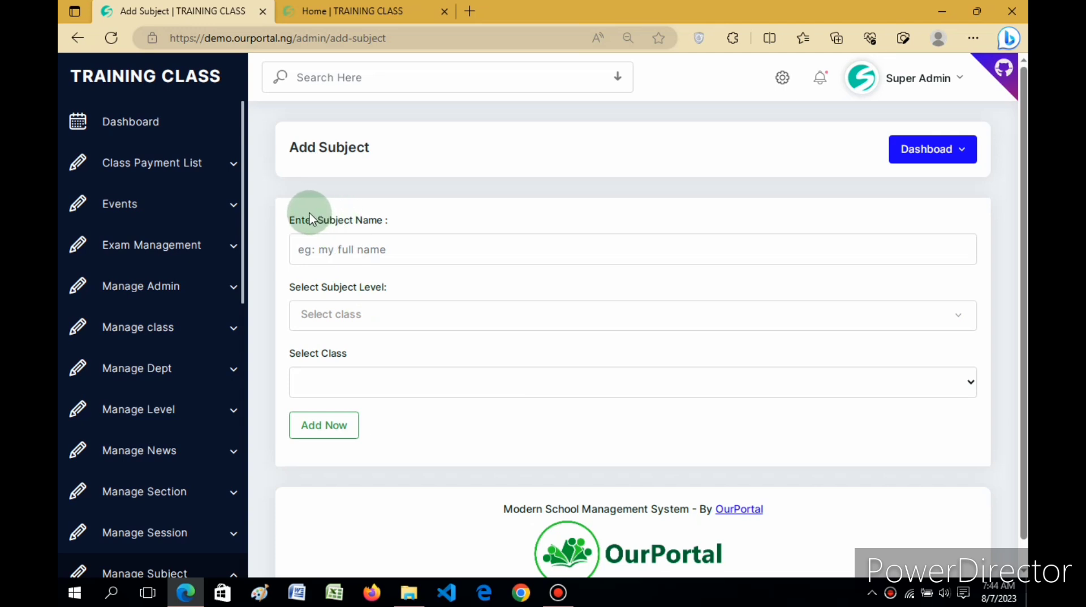
# Step: Add the subject CCA for Primary Level and class Basic 2
pyautogui.click(322, 245)
pyautogui.write('CC')
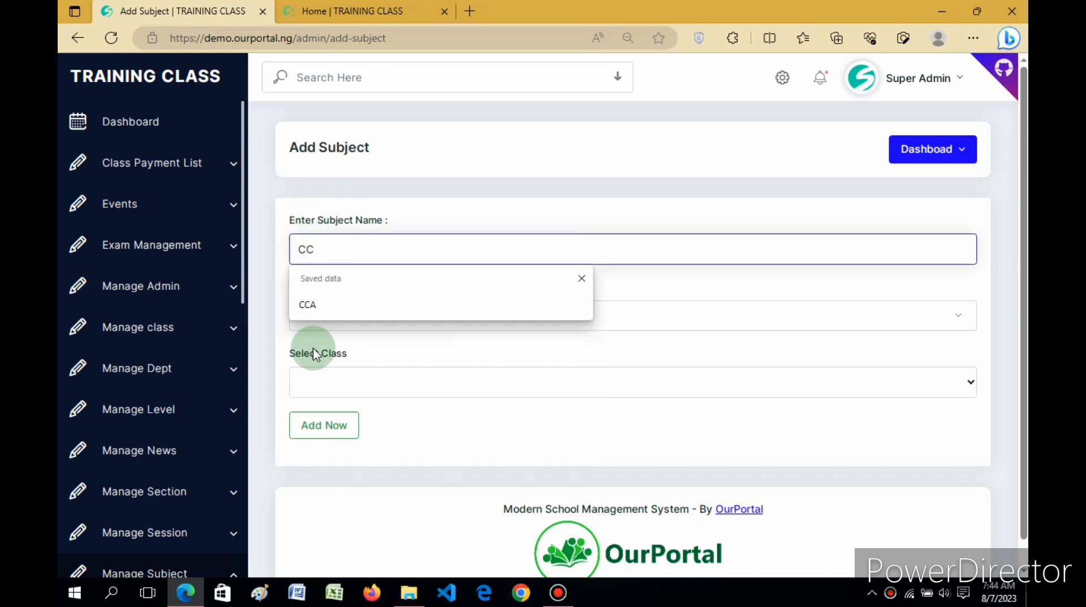
pyautogui.click(306, 304)
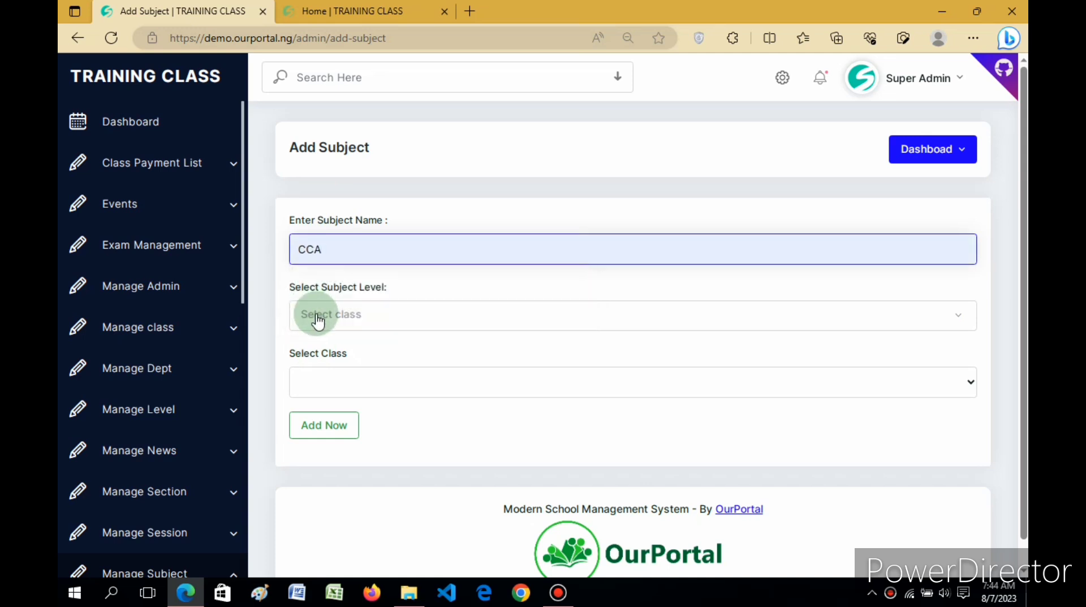
pyautogui.click(309, 313)
pyautogui.click(328, 385)
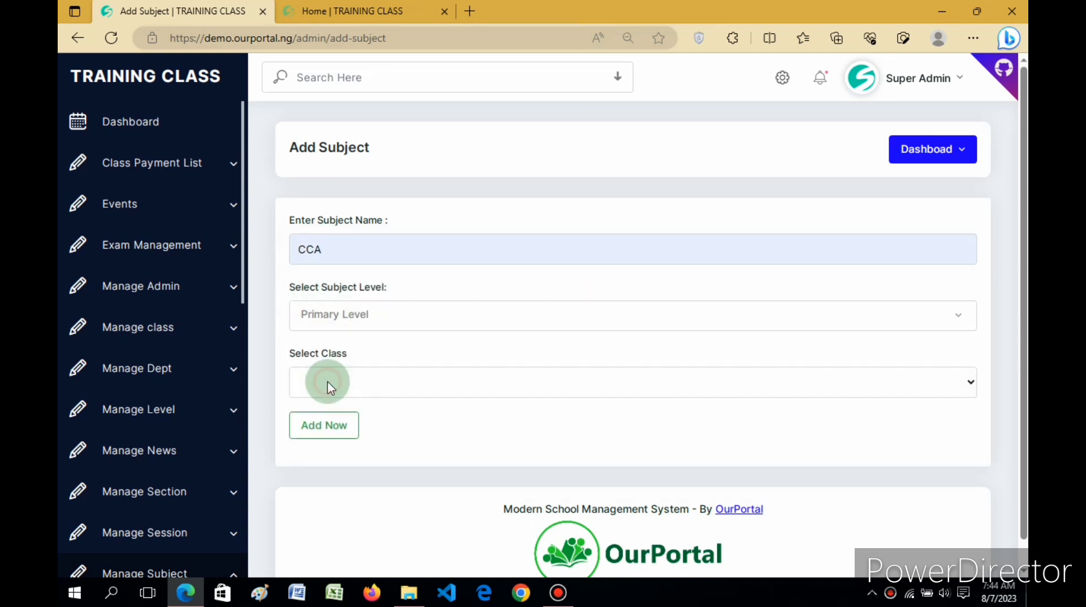
pyautogui.click(340, 387)
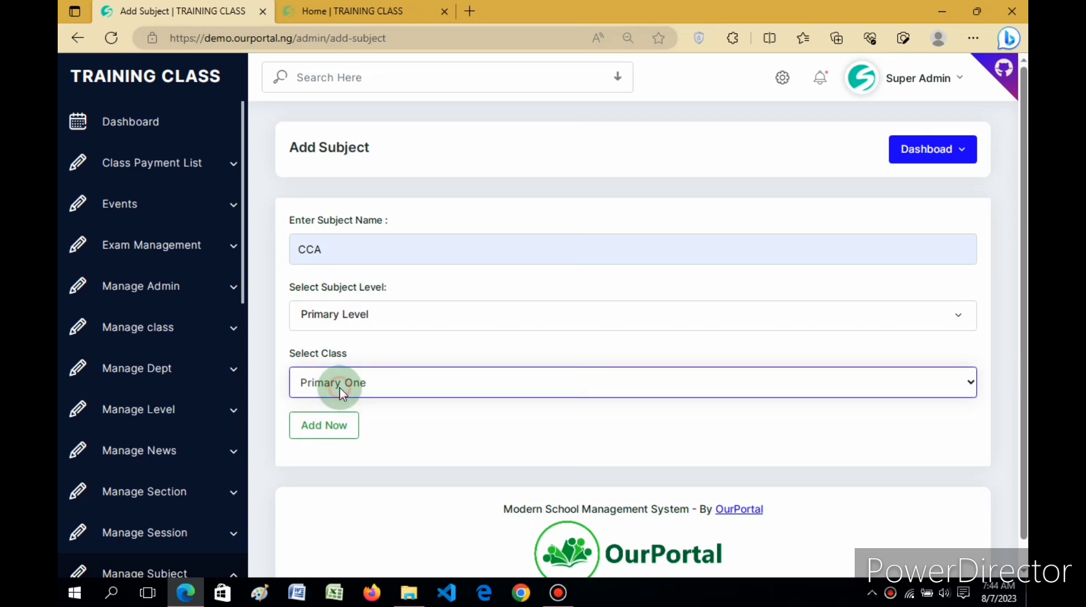
pyautogui.click(340, 387)
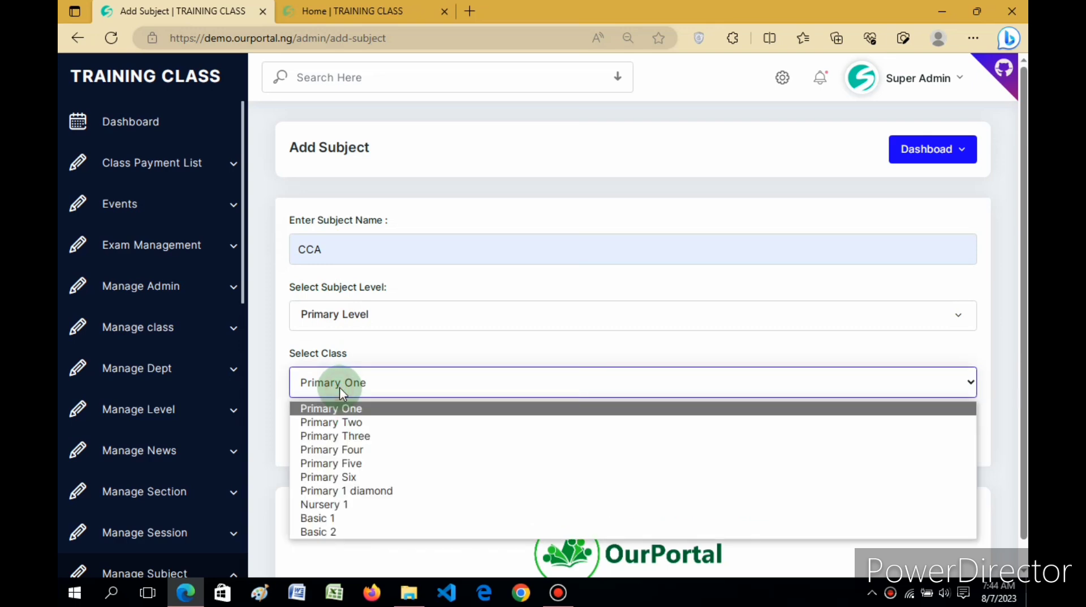
pyautogui.click(324, 531)
pyautogui.click(321, 430)
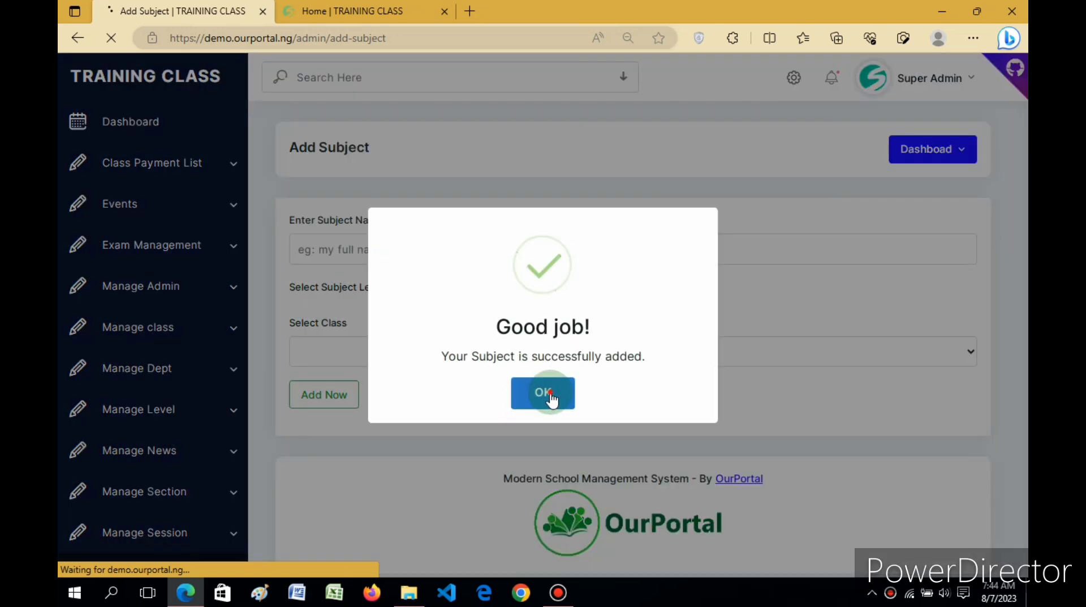
pyautogui.click(521, 392)
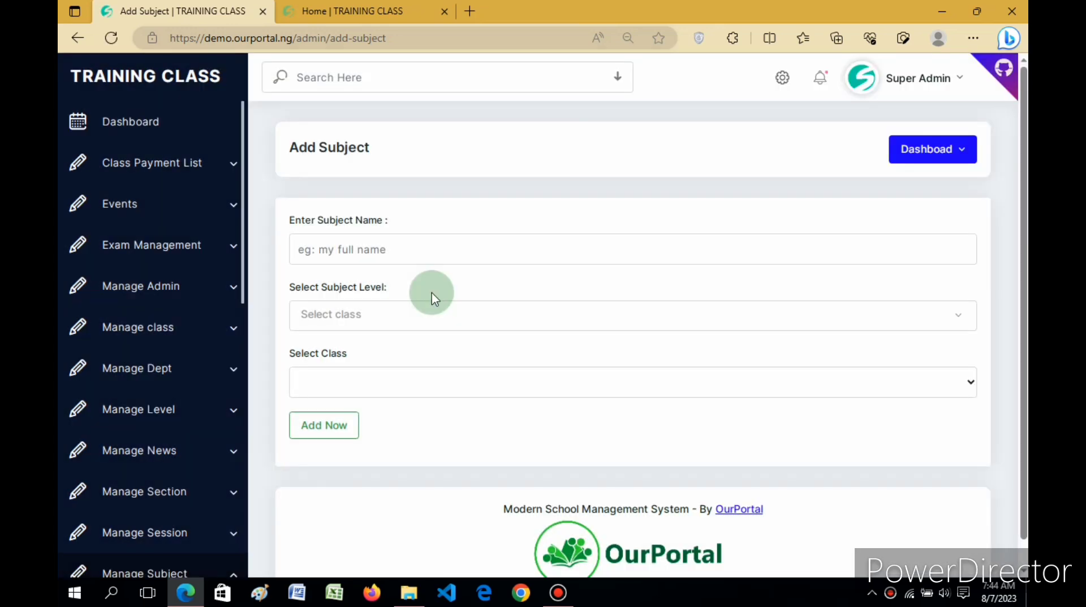
# Step: Add the subject CRK for Primary Level and class Basic 2
pyautogui.click(365, 249)
pyautogui.write('C')
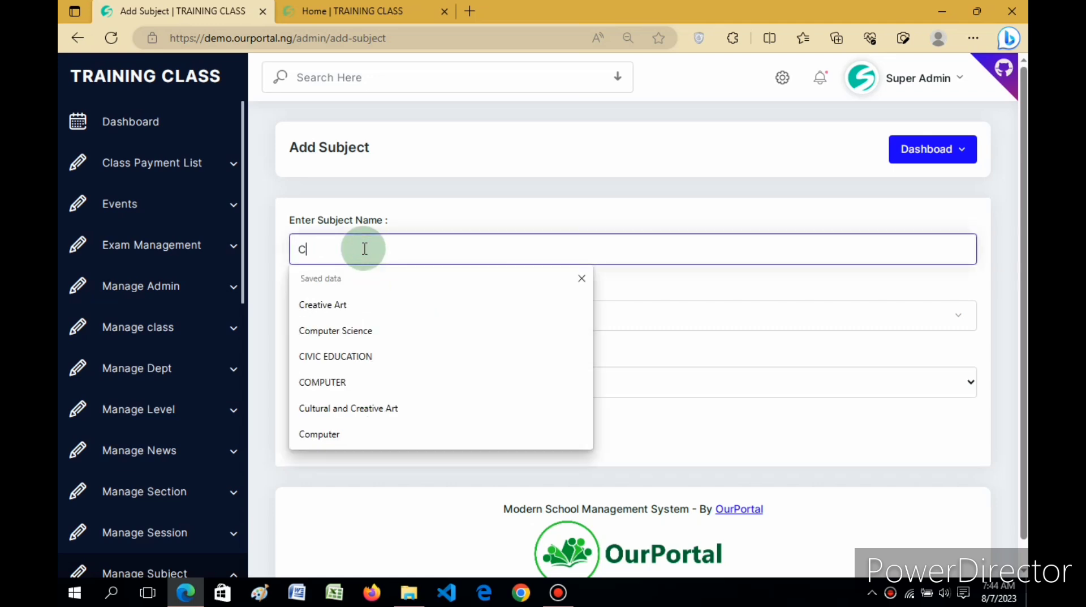
pyautogui.write('RK')
pyautogui.press('BackSpace')
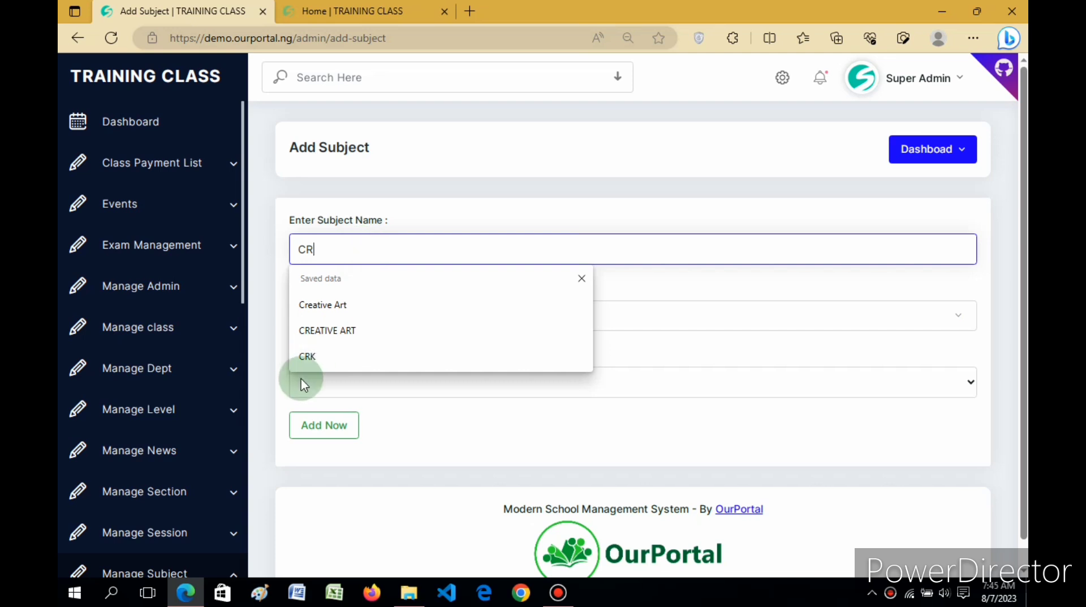
pyautogui.click(308, 357)
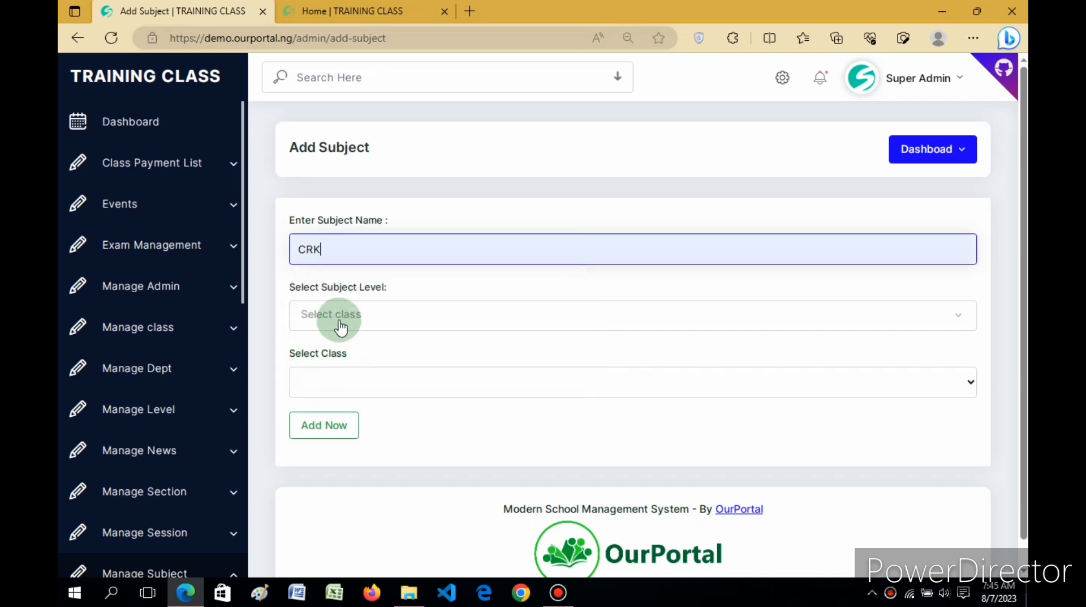
pyautogui.click(340, 319)
pyautogui.click(344, 389)
pyautogui.click(343, 383)
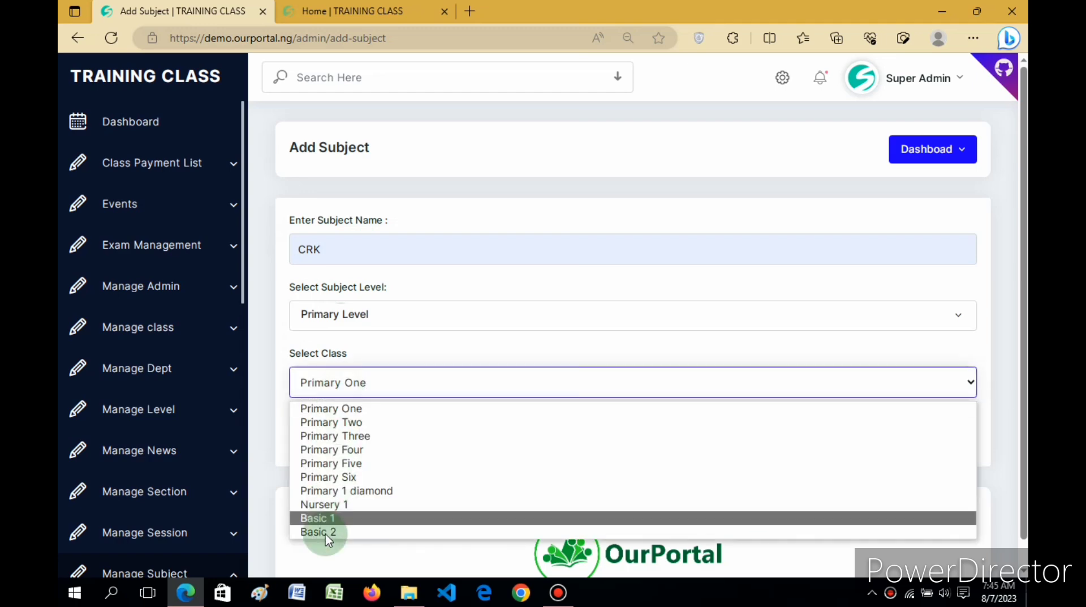
pyautogui.click(324, 532)
pyautogui.click(325, 429)
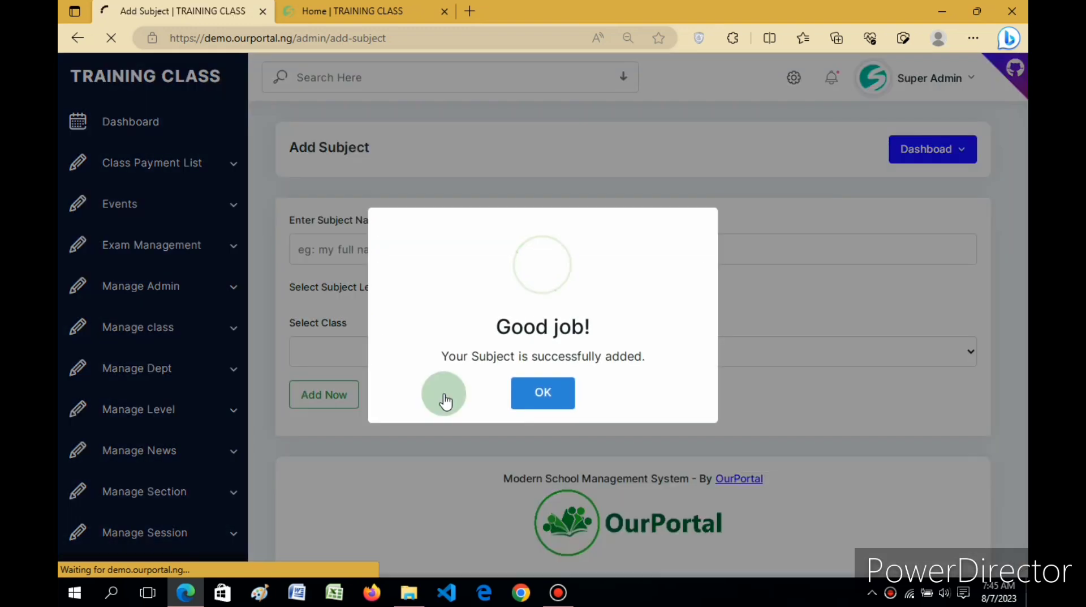
pyautogui.click(543, 393)
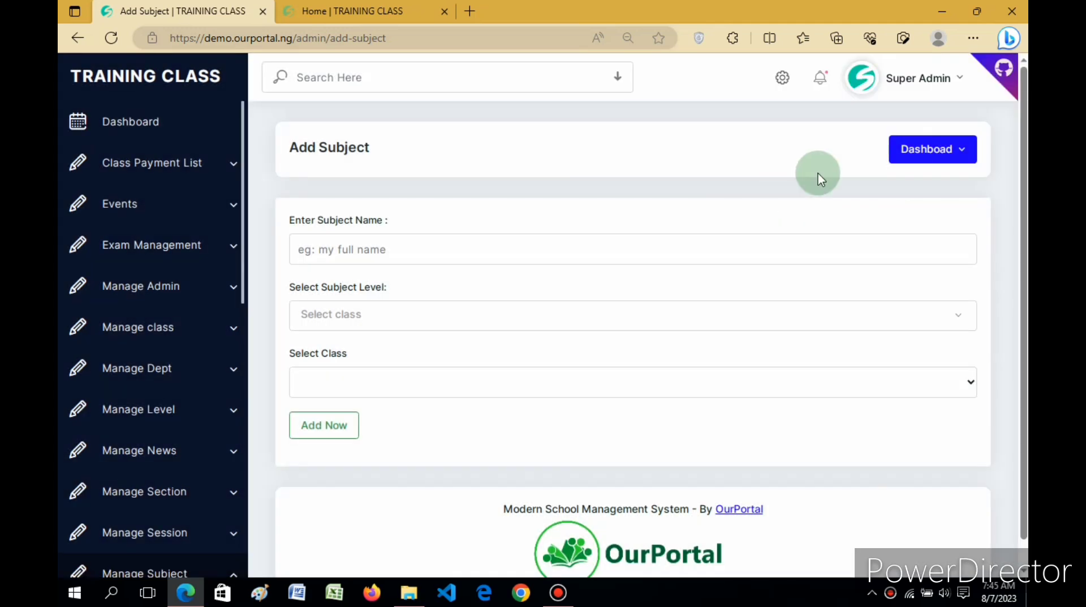
pyautogui.scroll(-1, 1027, 146)
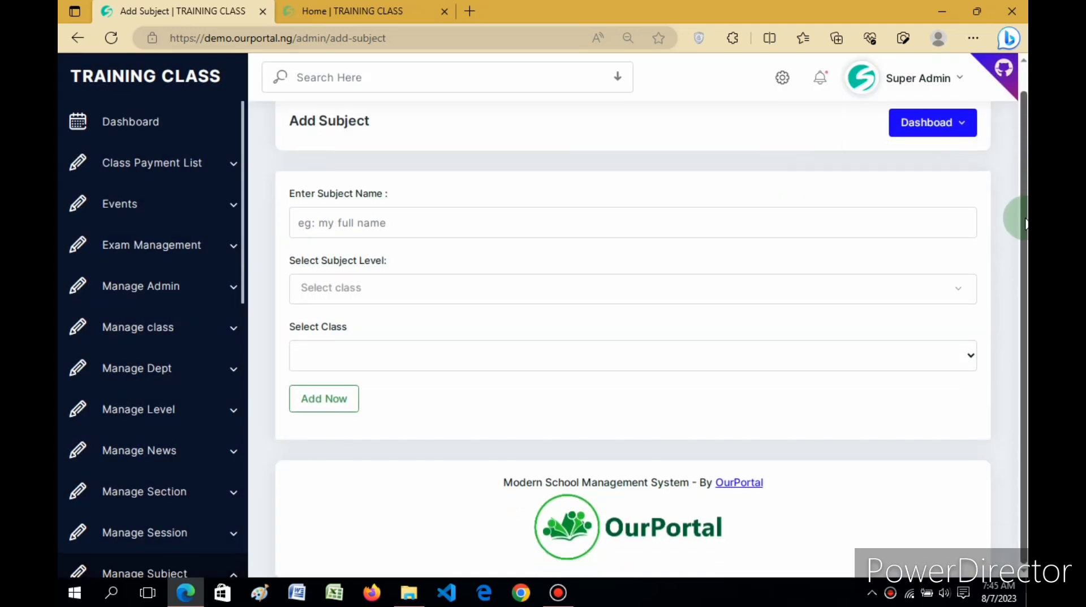
pyautogui.scroll(1, 1024, 226)
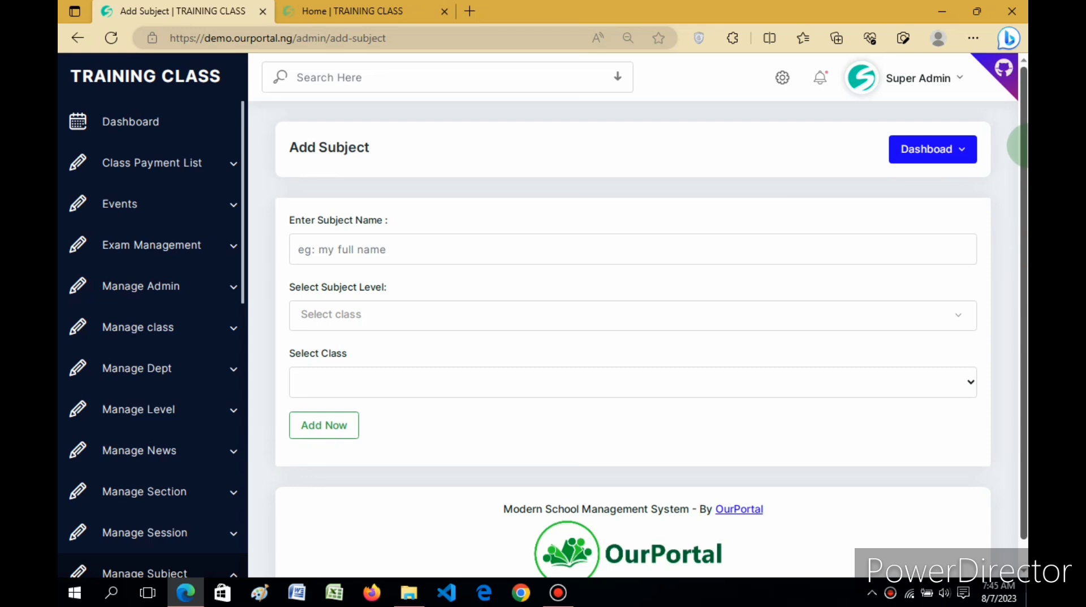